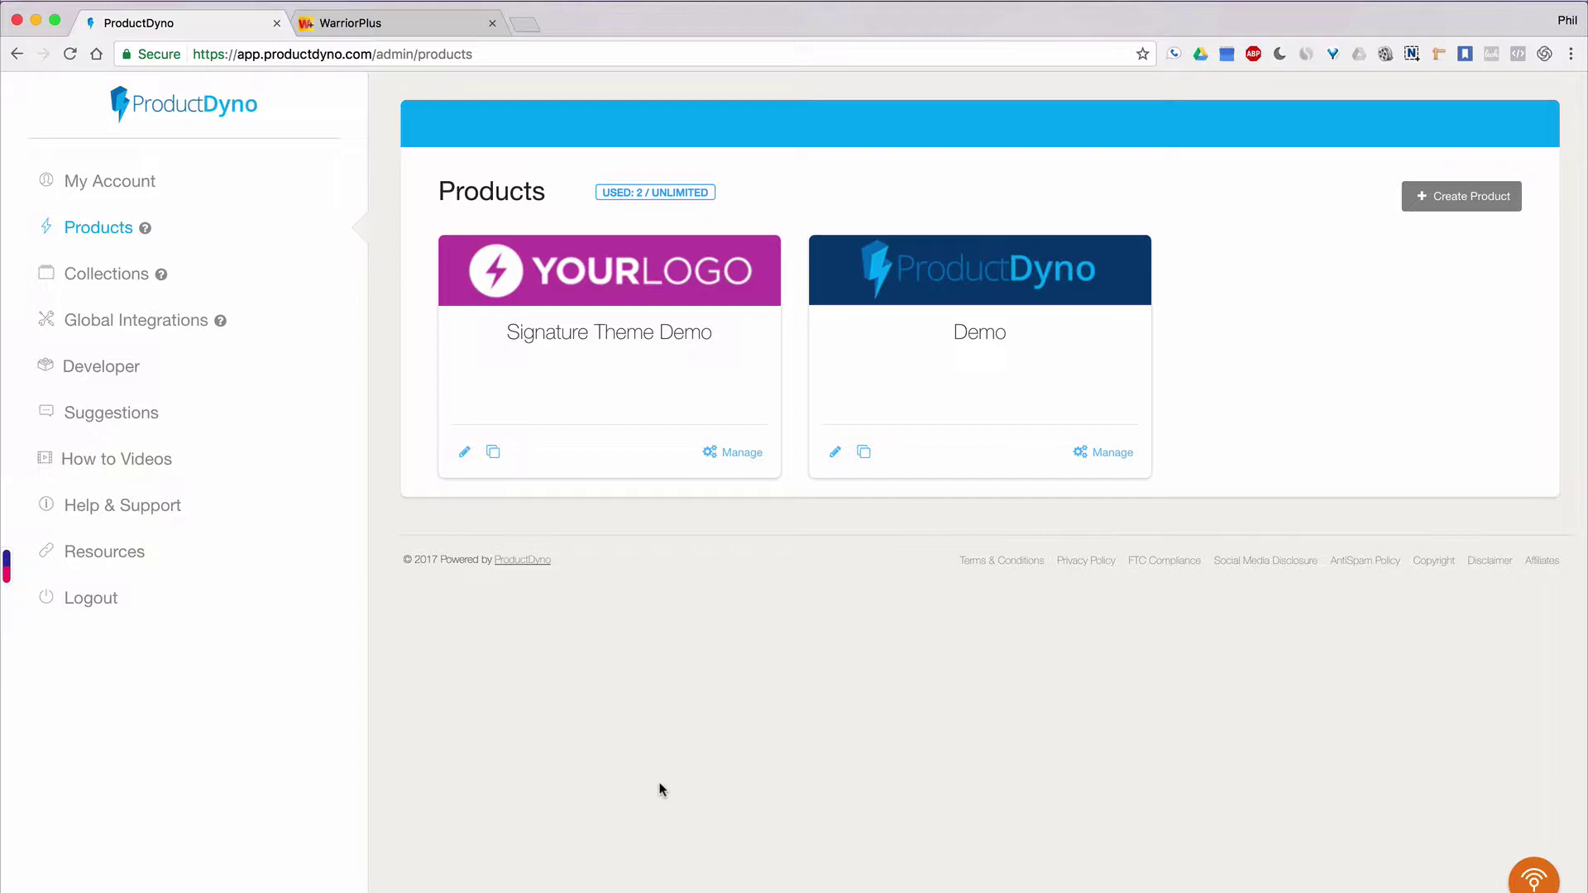
# - In WarriorPlus, open the ProductDyno Demo product from the full vendor products list
pyautogui.click(390, 23)
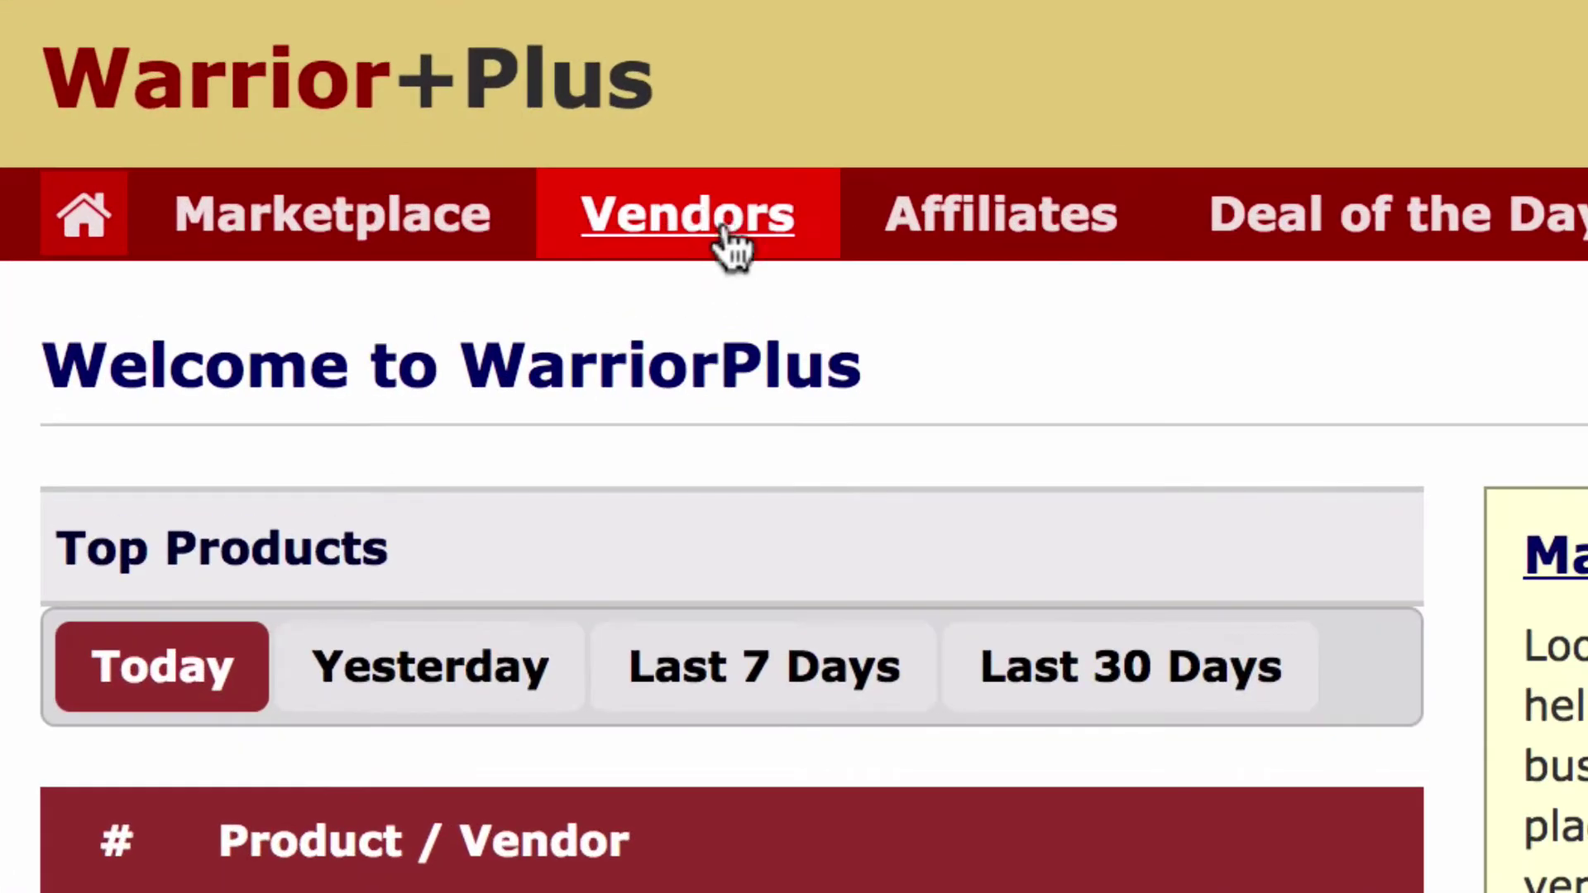
pyautogui.click(703, 228)
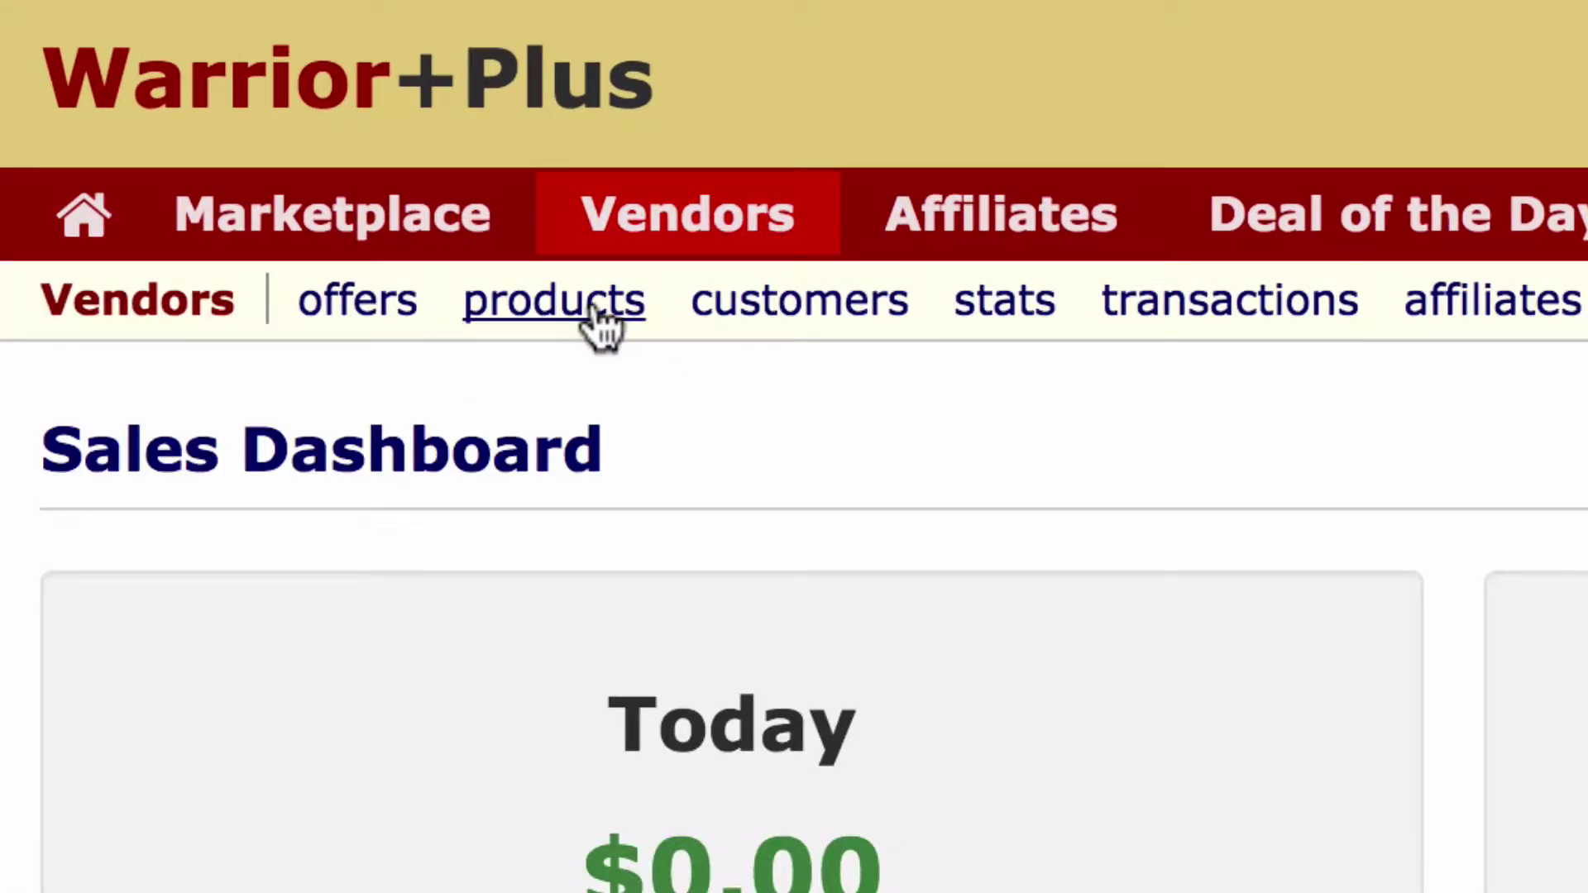
pyautogui.click(597, 323)
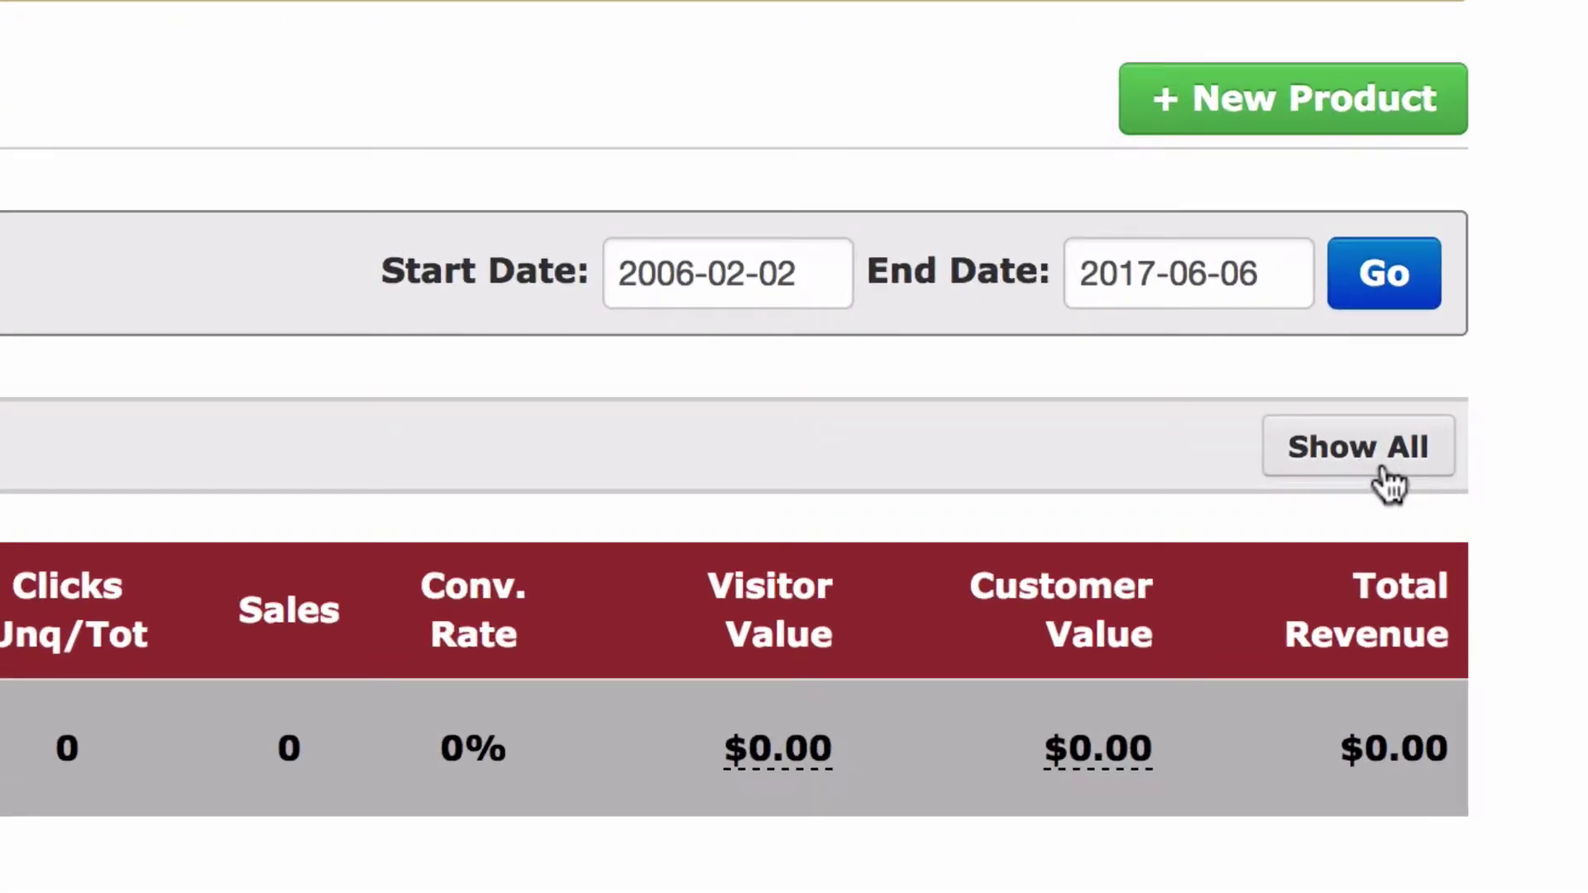
pyautogui.click(1383, 473)
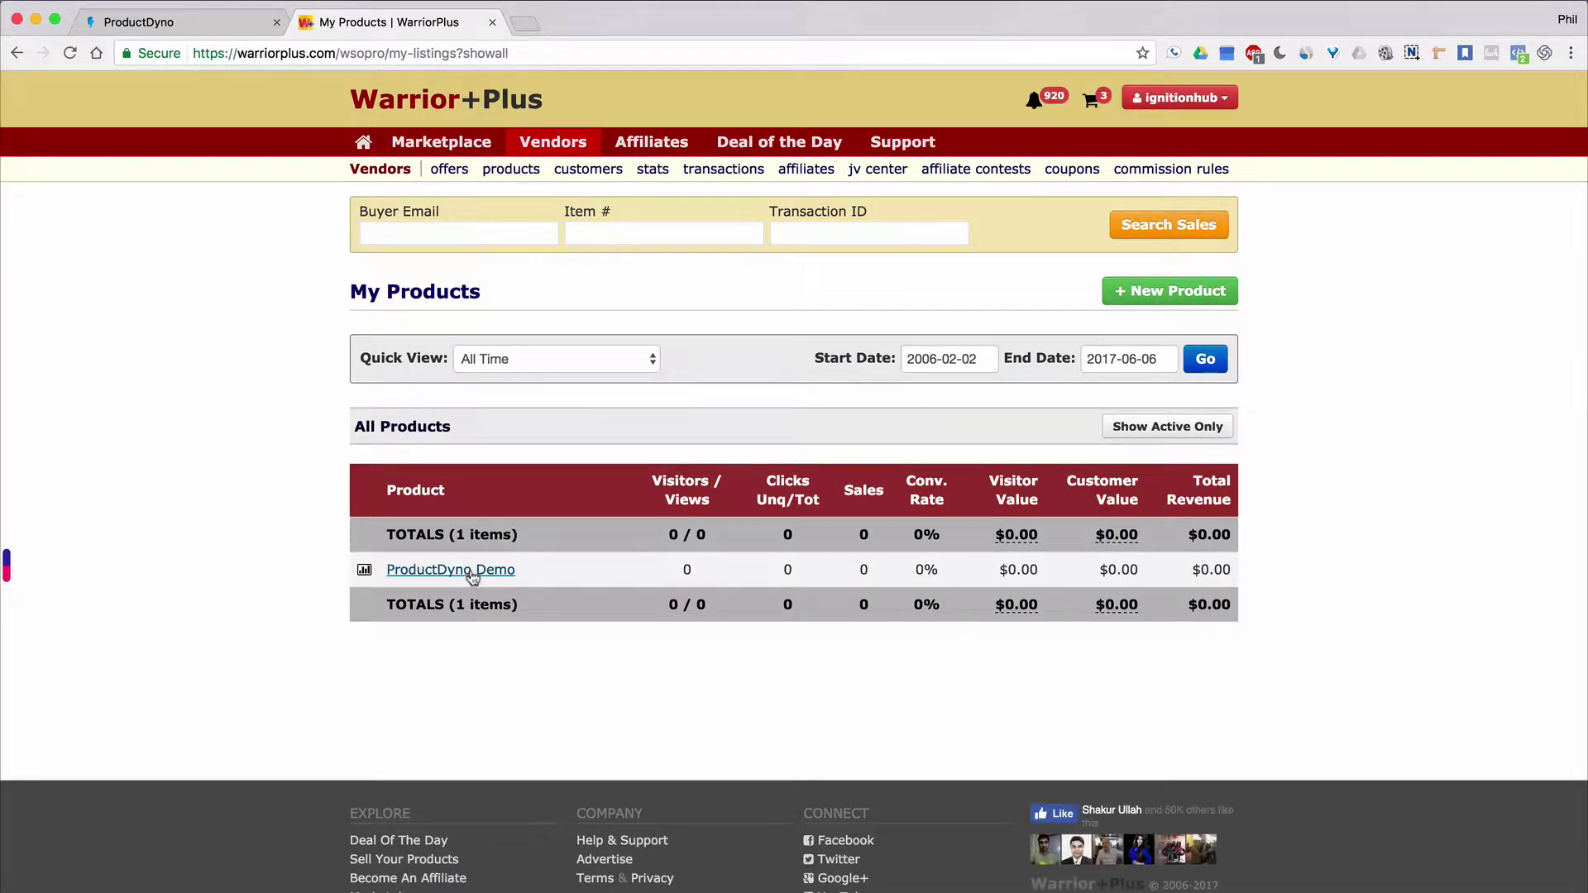
pyautogui.click(472, 577)
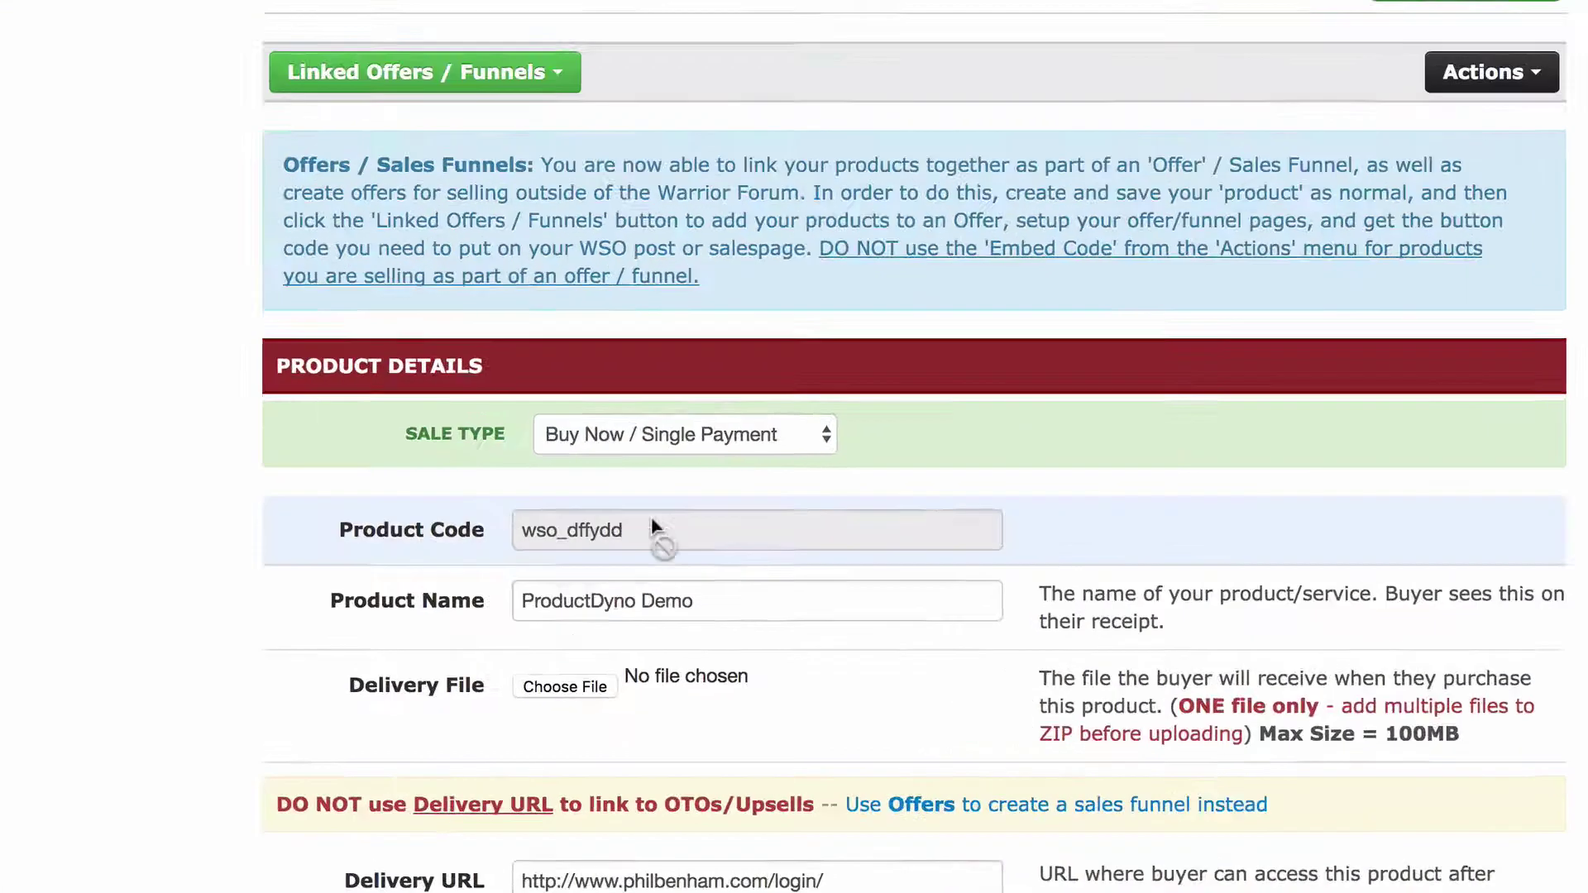
# - Select the product code wso_dffydd and bring up its copy menu
pyautogui.moveTo(633, 530); pyautogui.dragTo(525, 527)
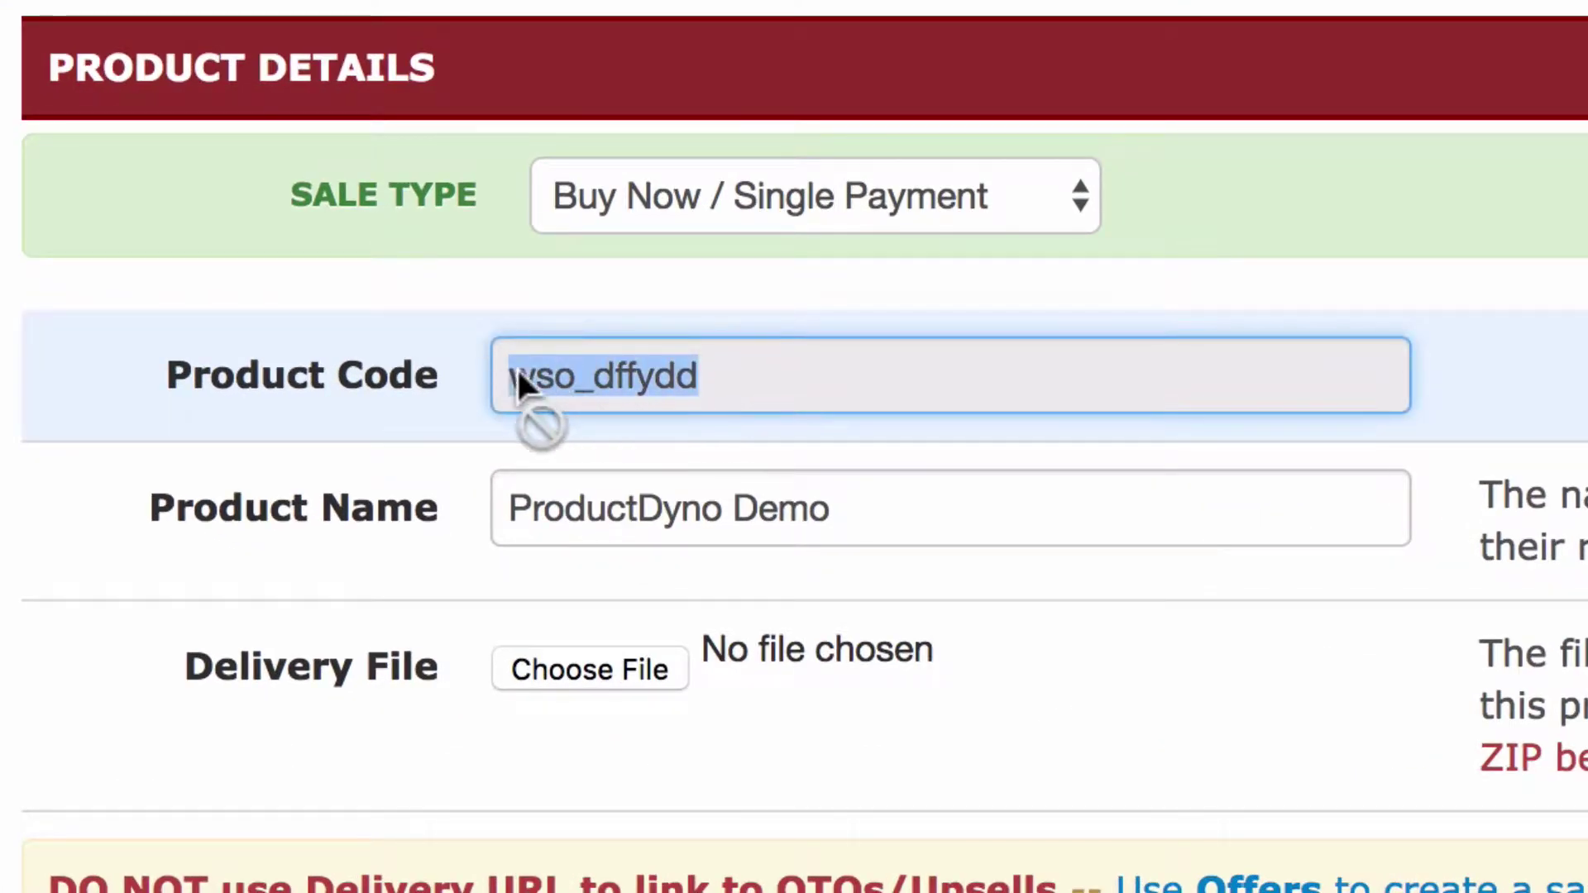
pyautogui.moveTo(518, 374)
pyautogui.mouseDown()
pyautogui.moveTo(500, 366)
pyautogui.moveTo(561, 354)
pyautogui.moveTo(550, 376)
pyautogui.mouseUp()
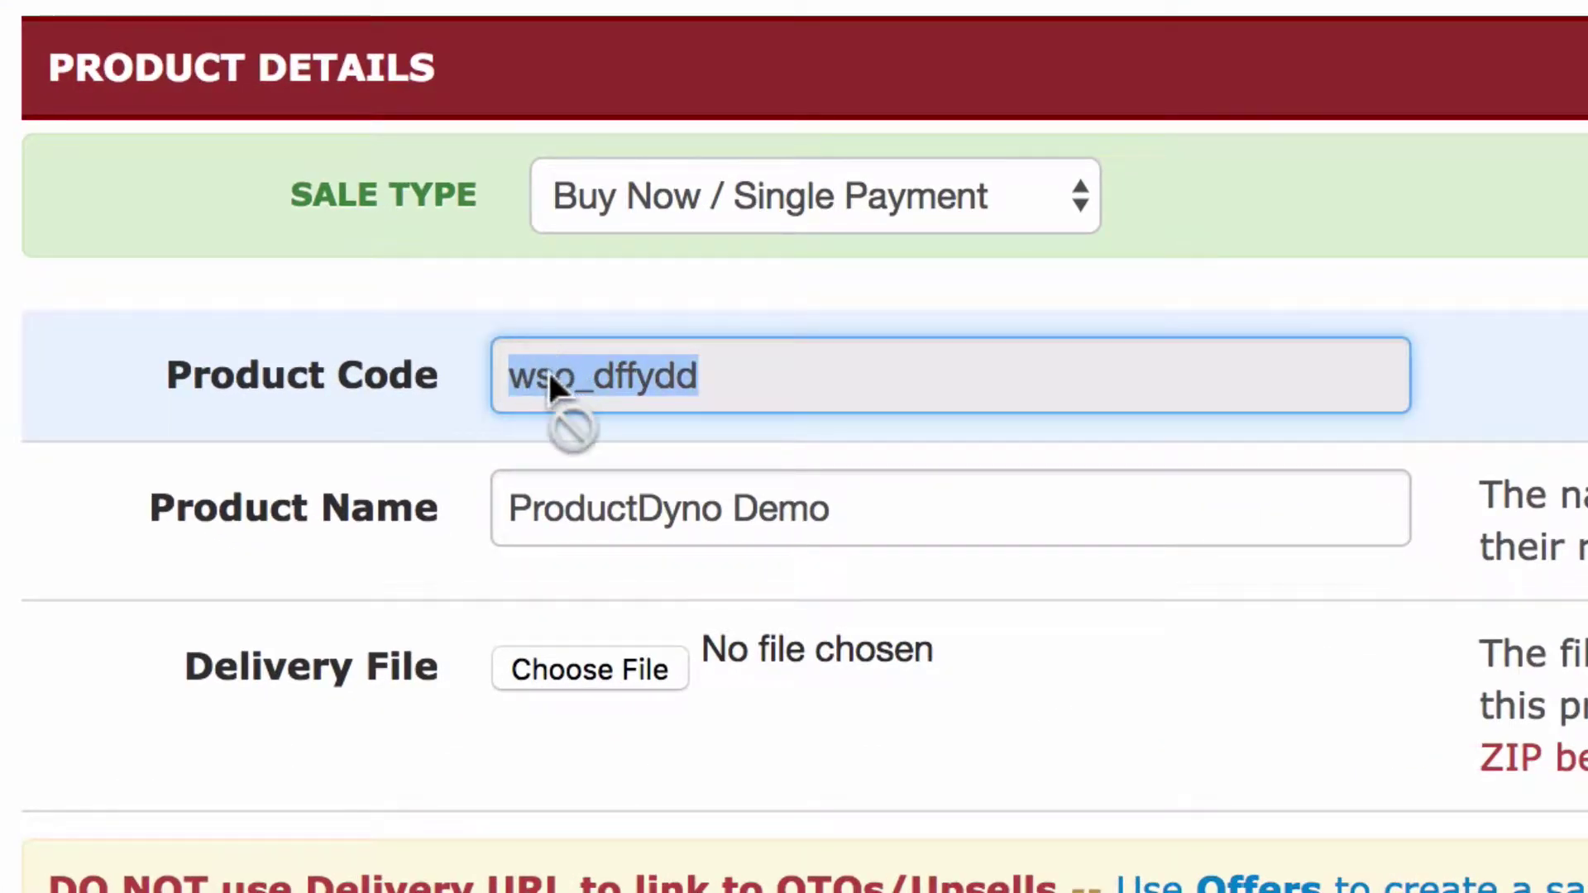
pyautogui.rightClick(549, 369)
# - Copy wso_dffydd, then start a new payment gateway for the Demo product in ProductDyno
pyautogui.click(612, 492)
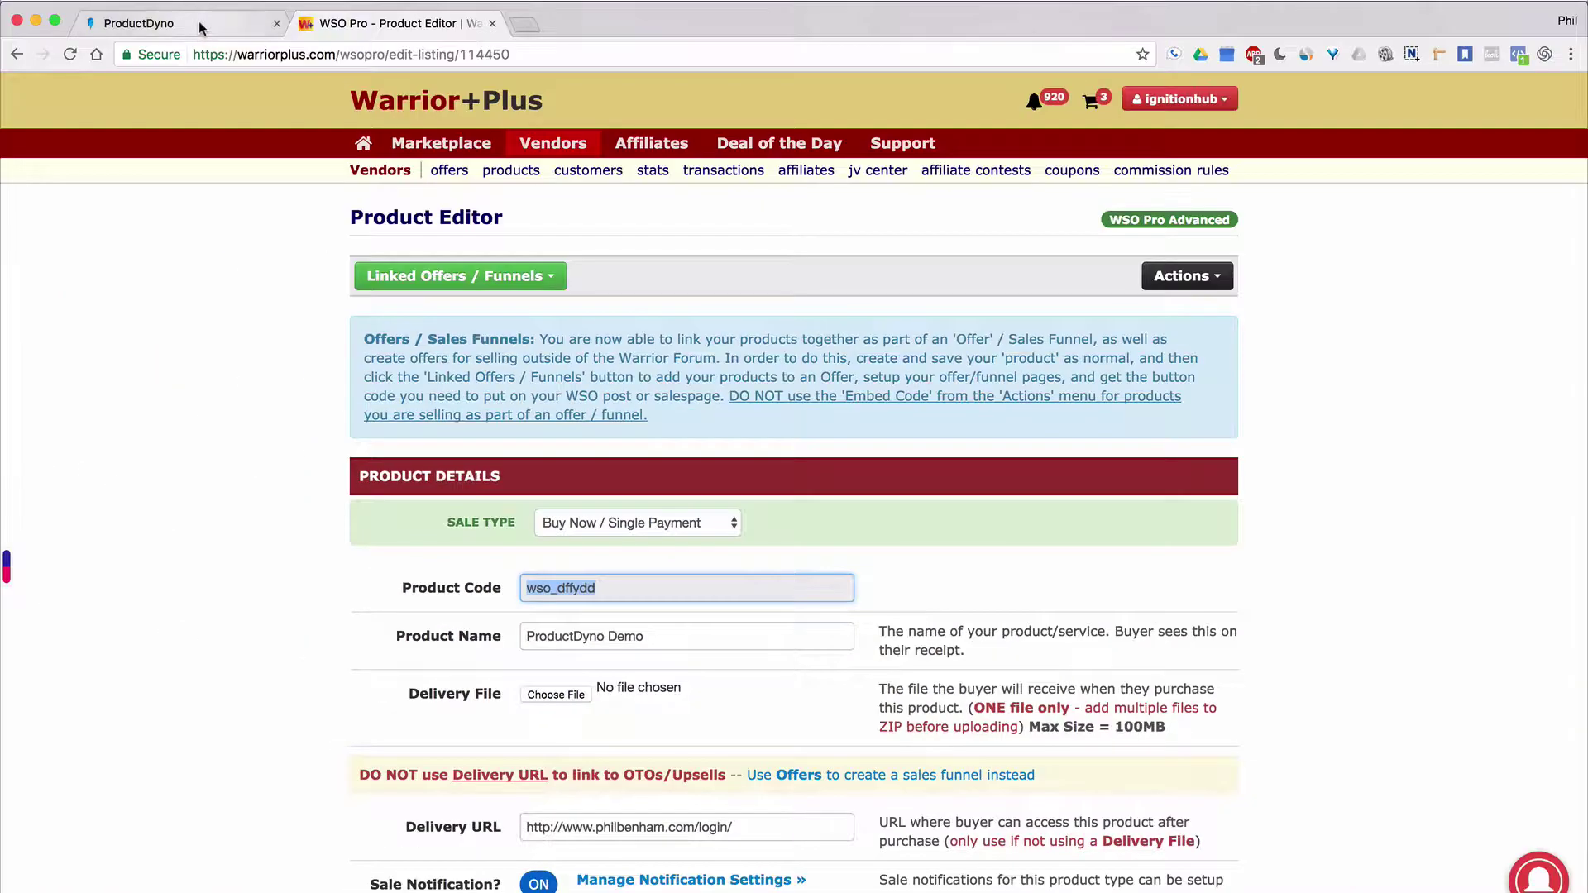
pyautogui.click(200, 28)
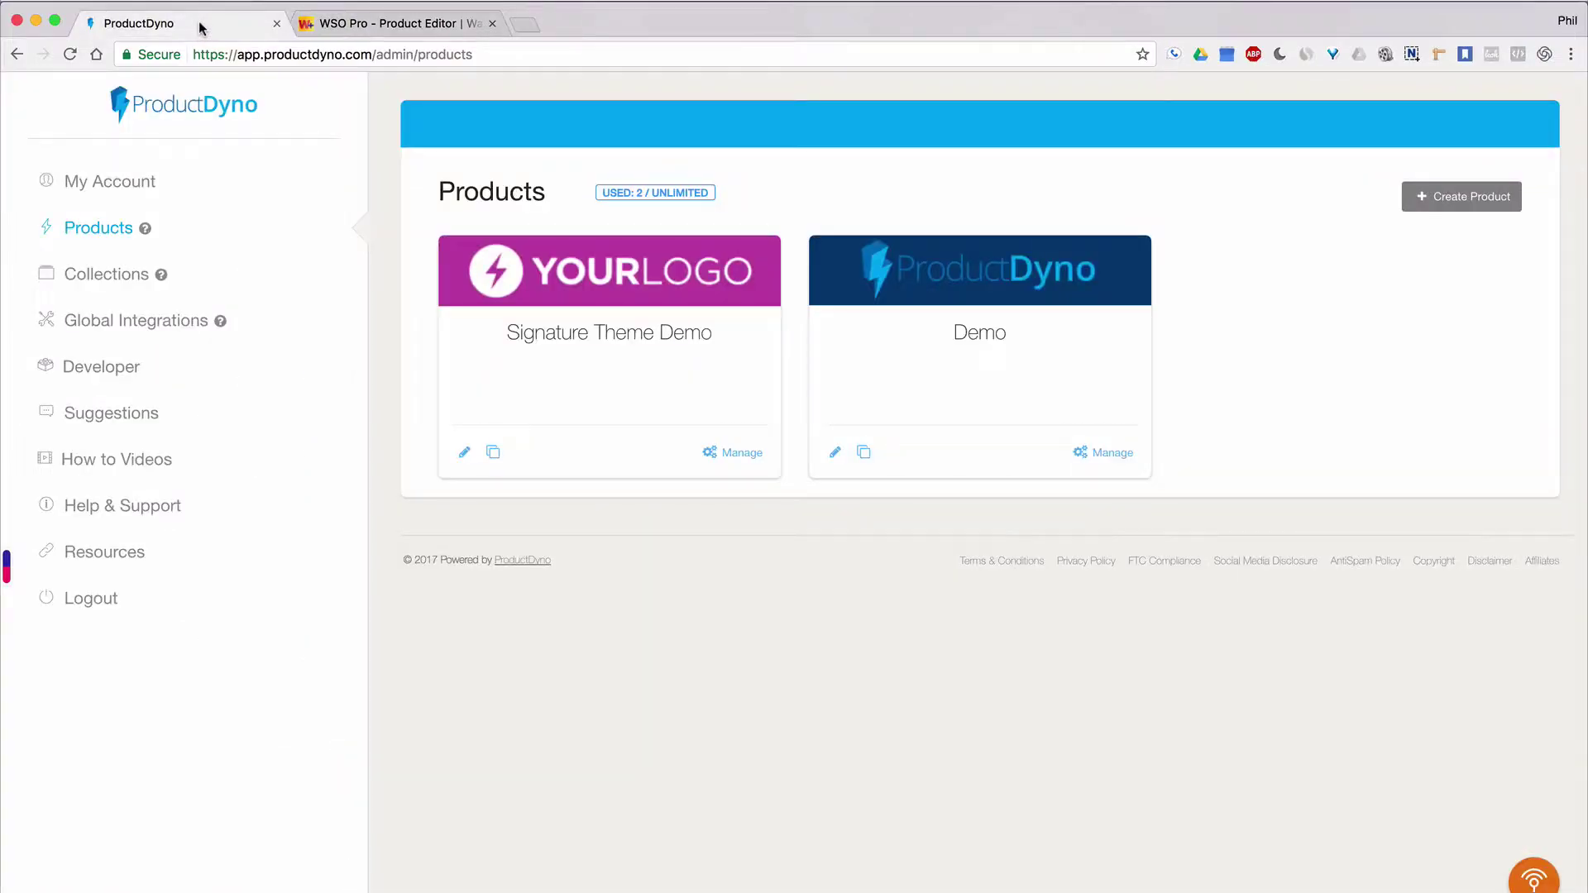
pyautogui.click(1101, 456)
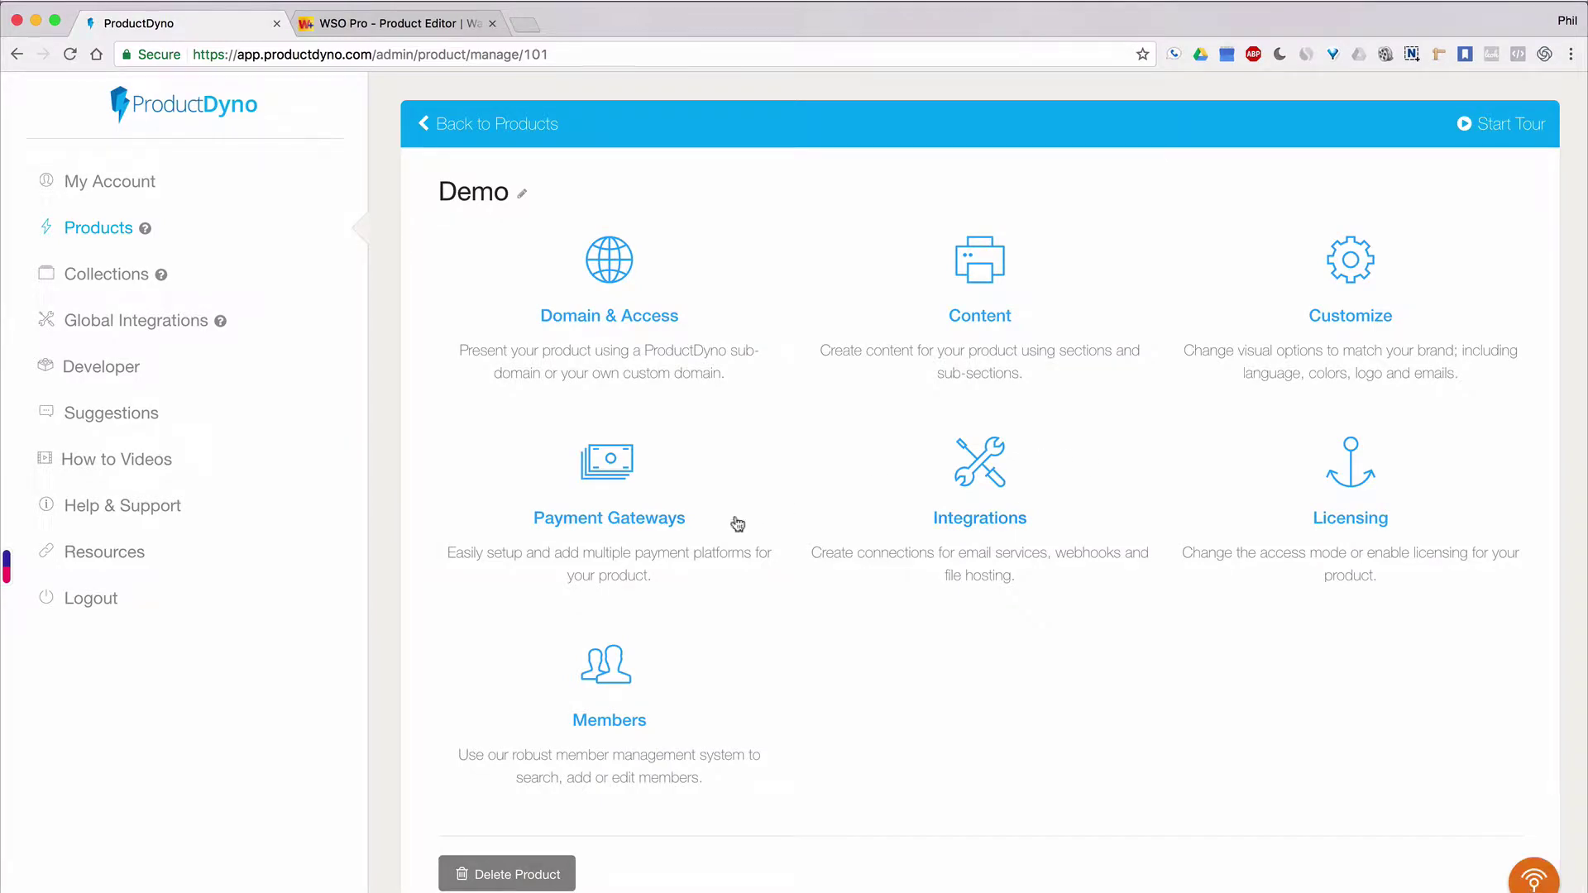
pyautogui.click(601, 529)
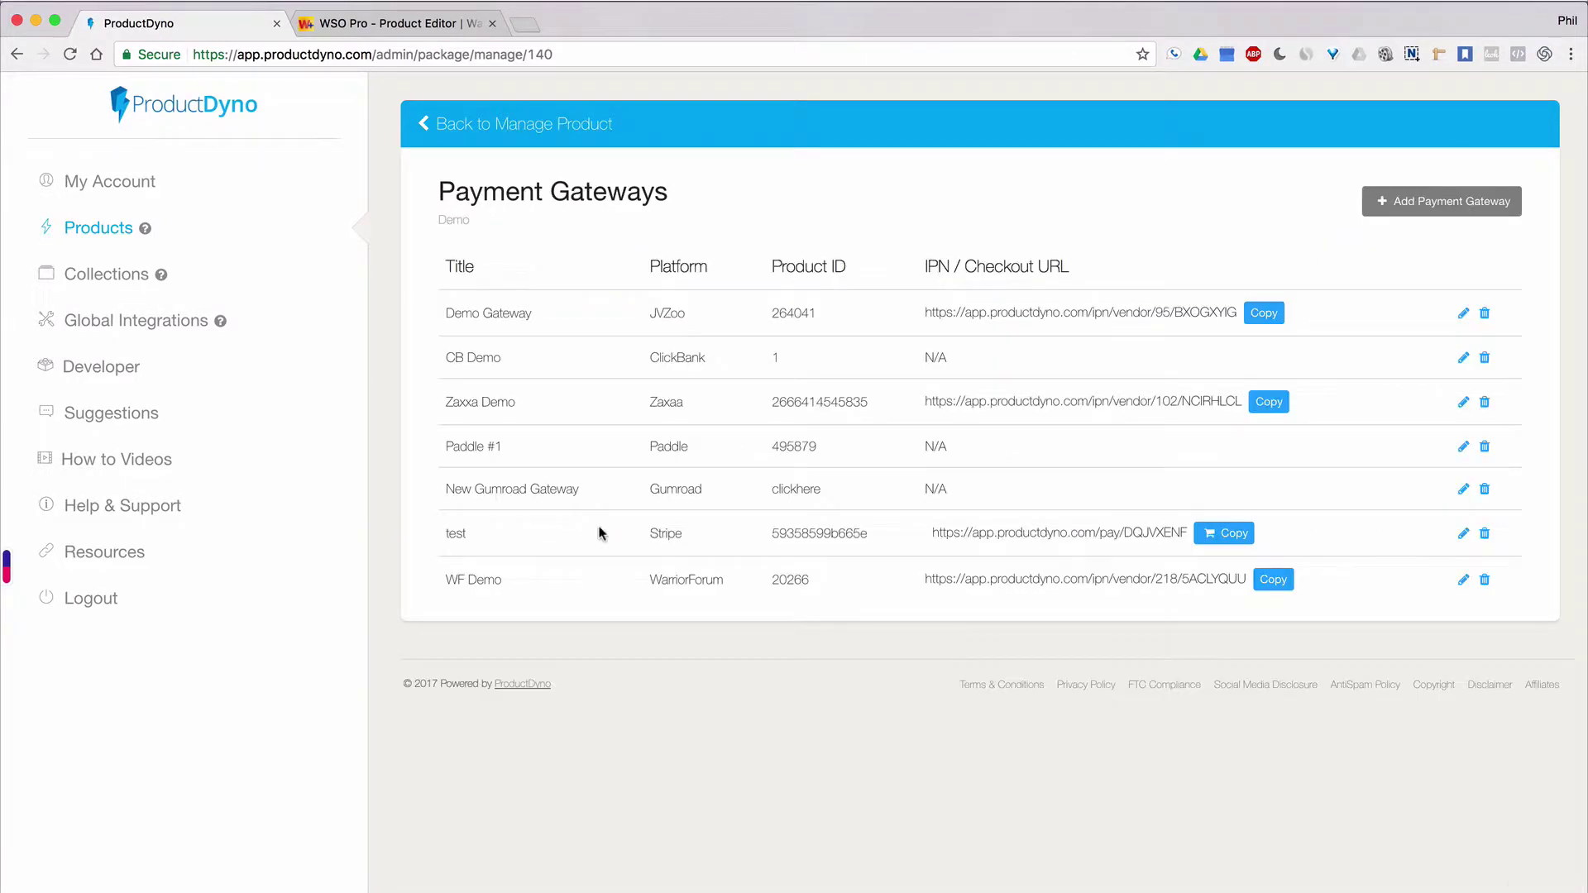
pyautogui.click(1442, 207)
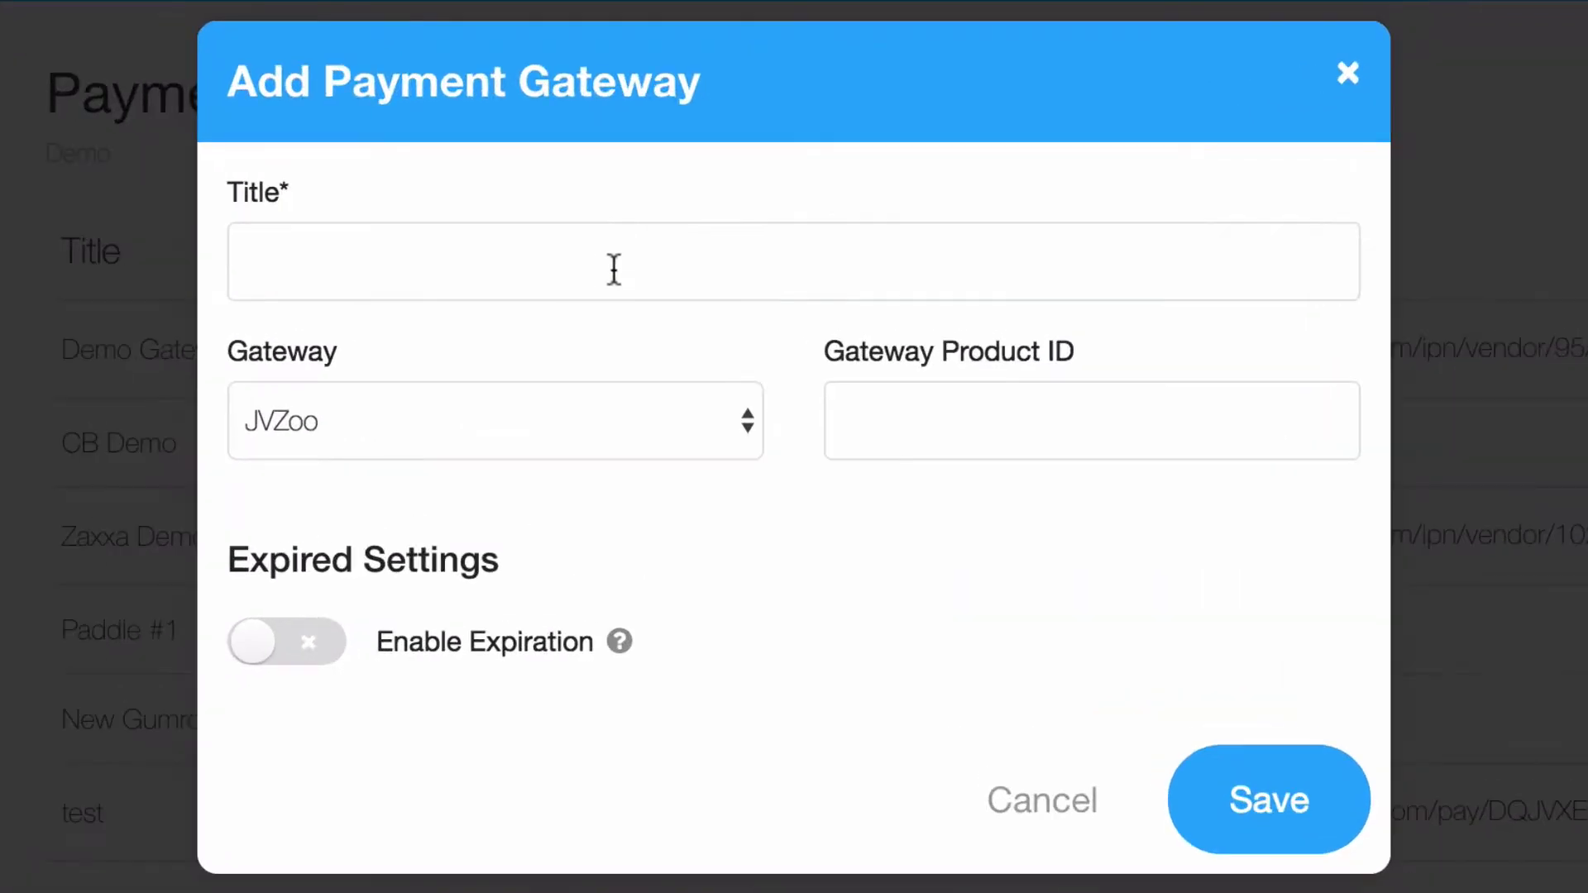
# - Fill the gateway form: title 'W+ Demo', platform WarriorPlus, product ID wso_dffydd pasted in
pyautogui.click(614, 269)
pyautogui.write('W')
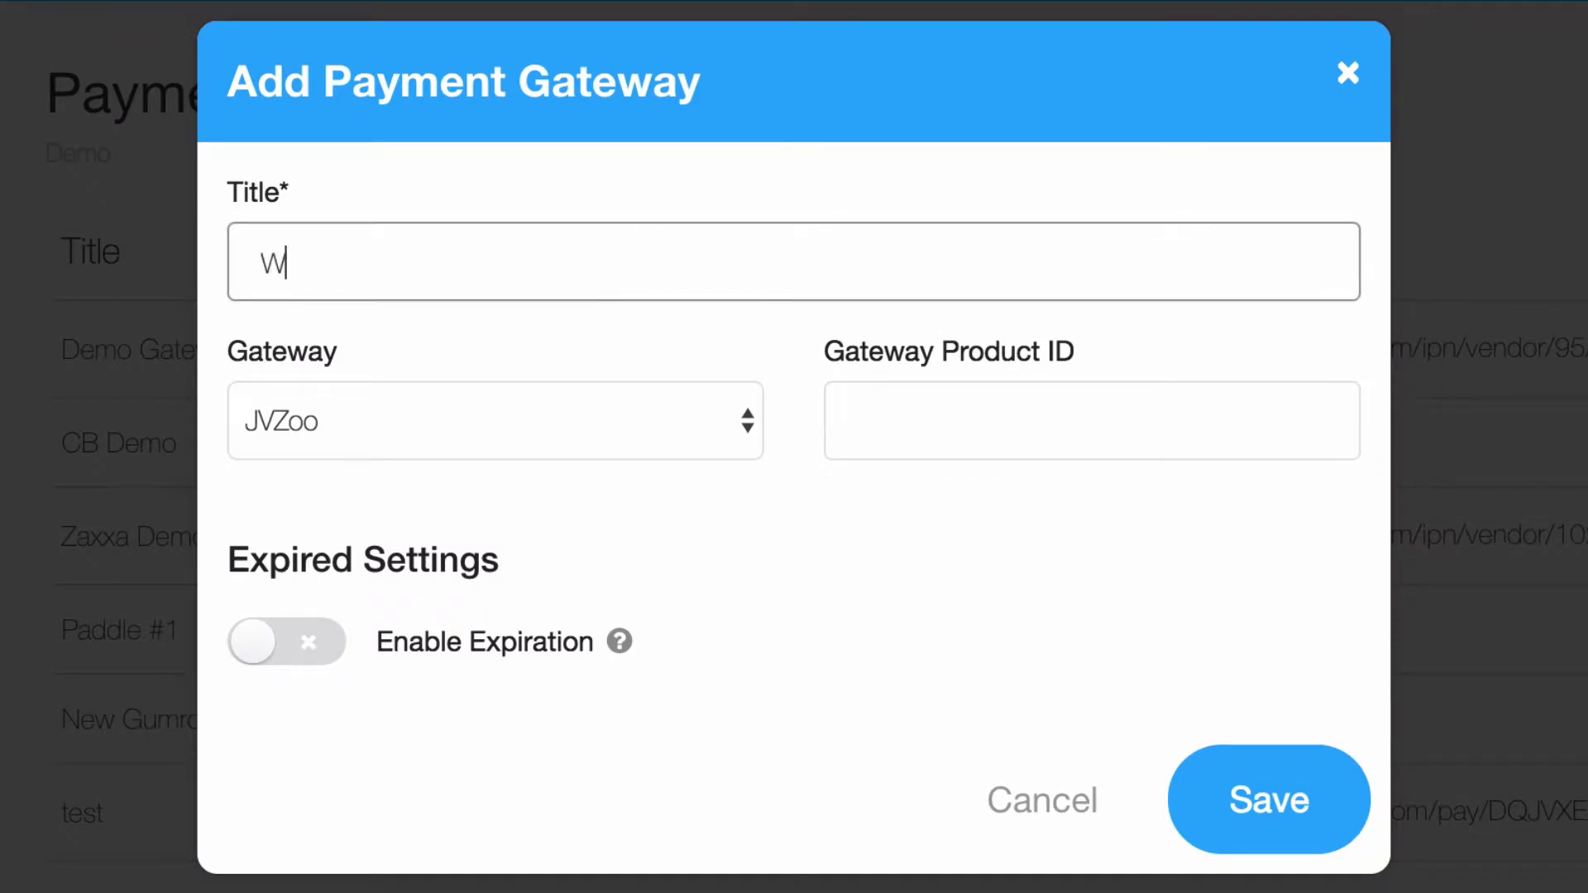
pyautogui.write('+ Demo')
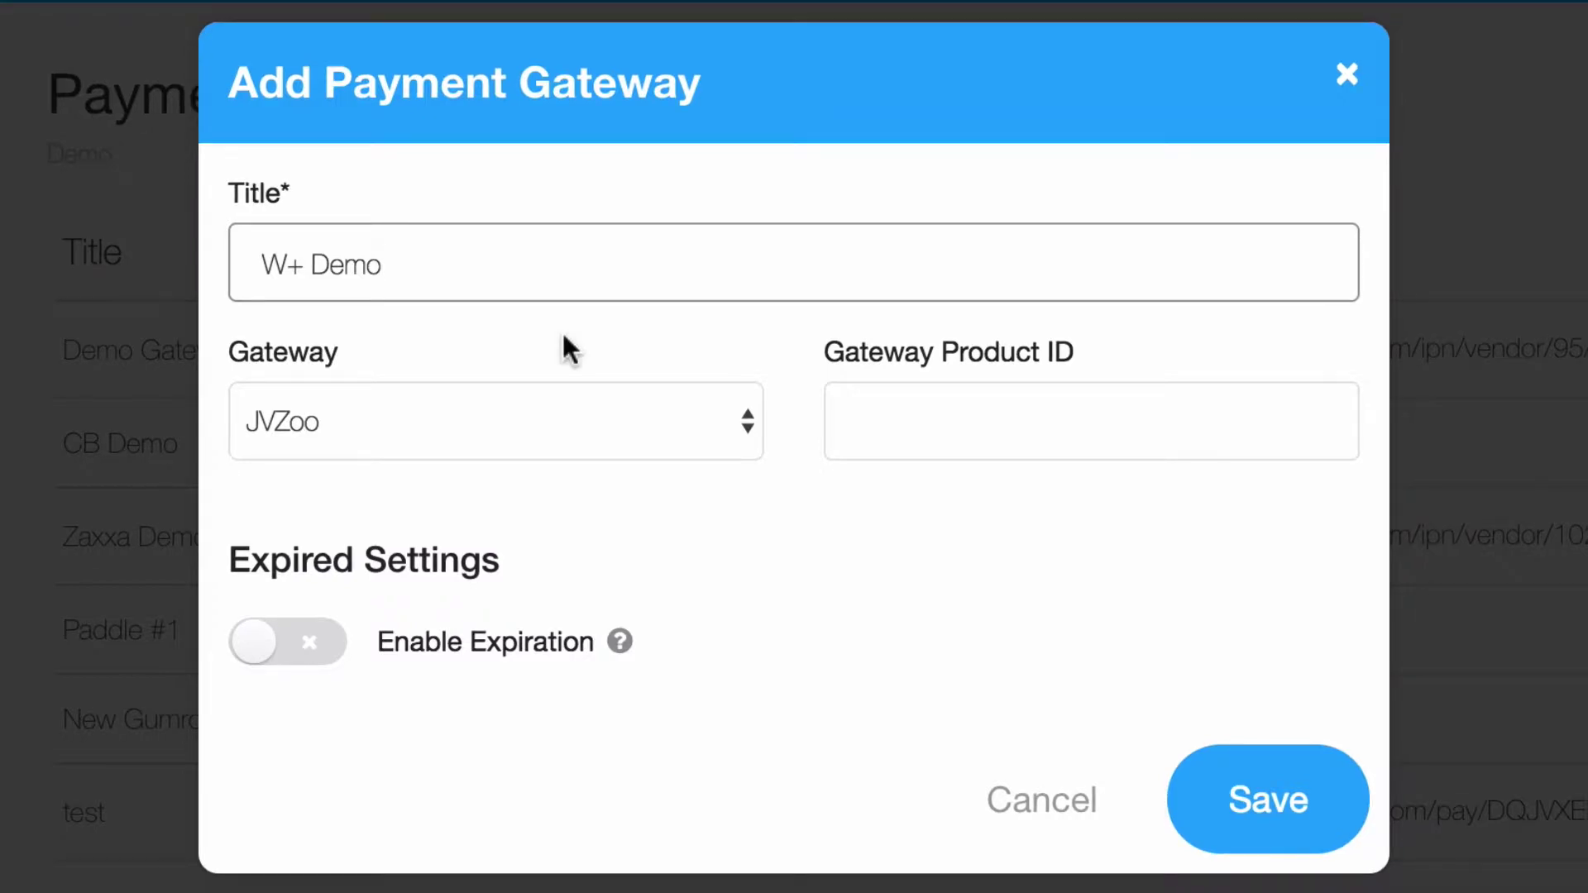
pyautogui.click(599, 440)
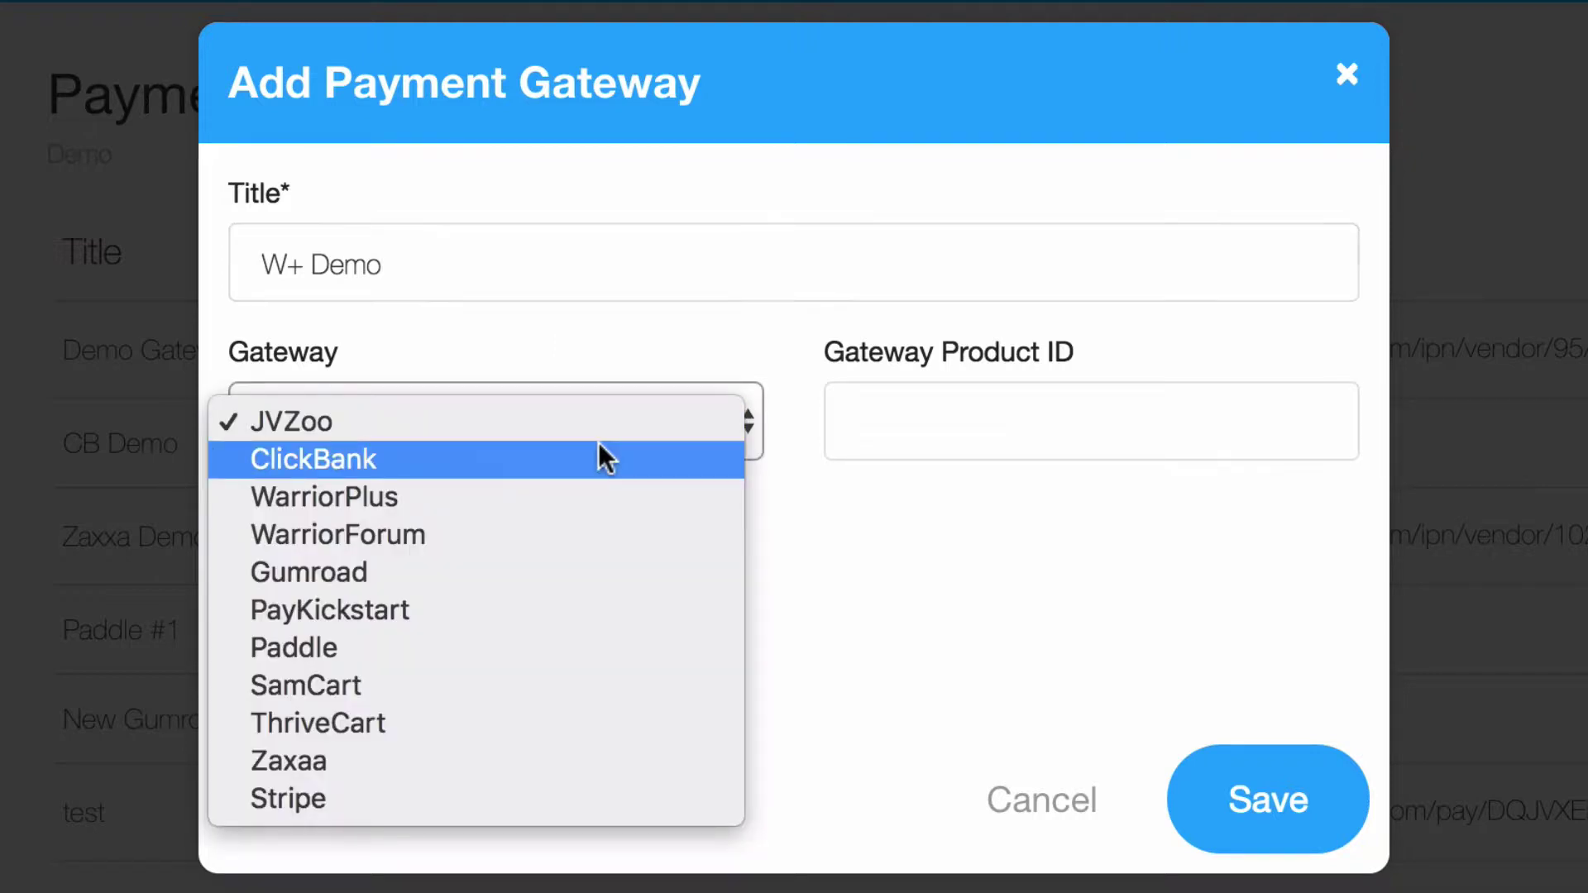
pyautogui.click(541, 503)
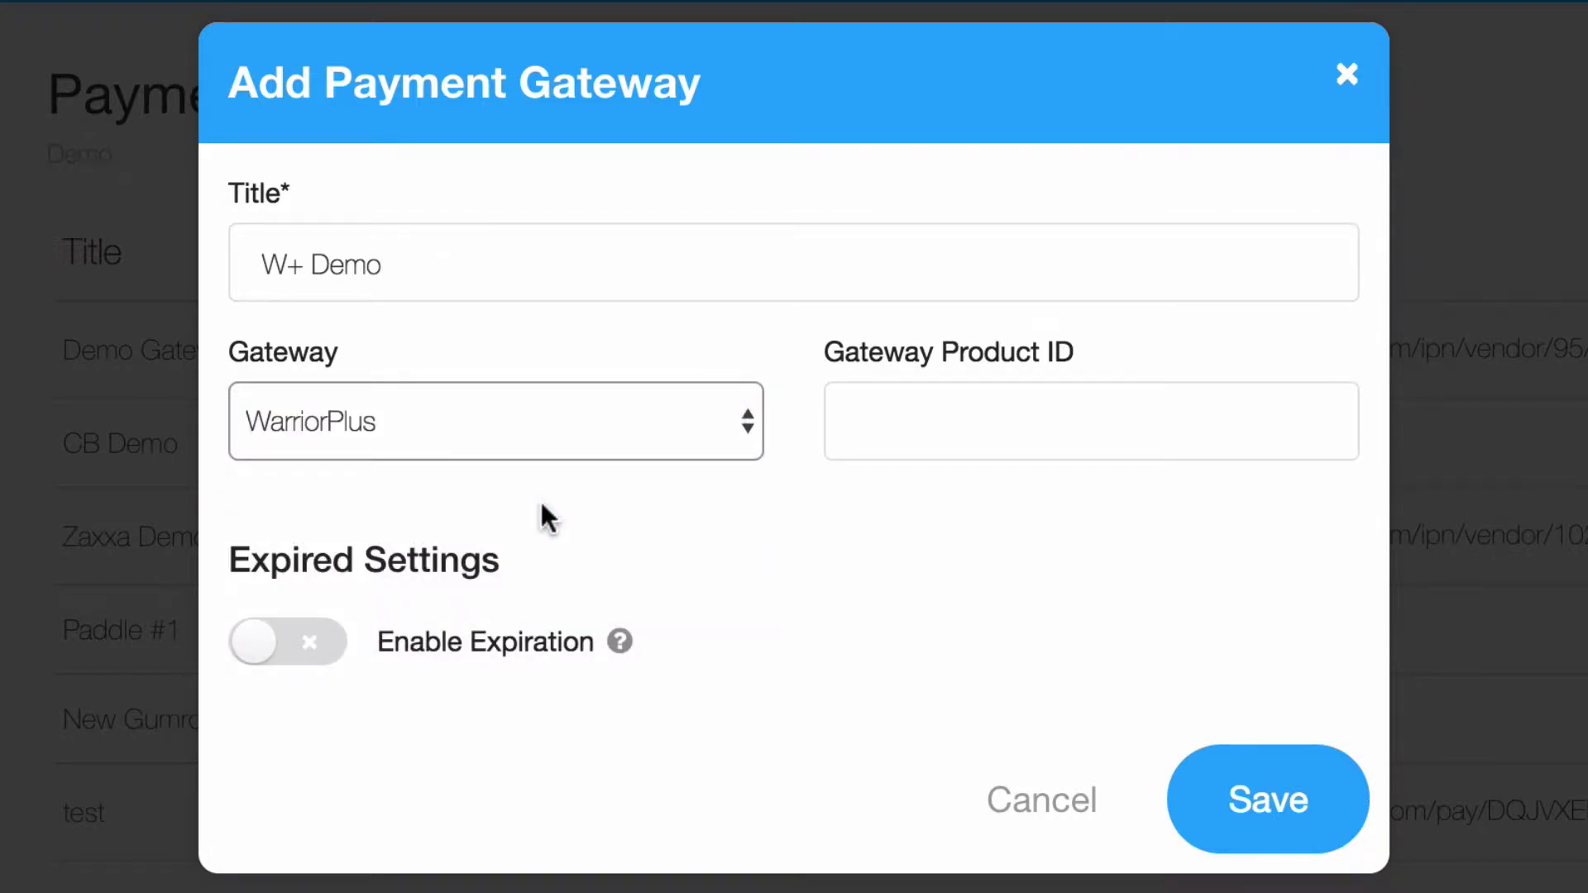
pyautogui.click(933, 424)
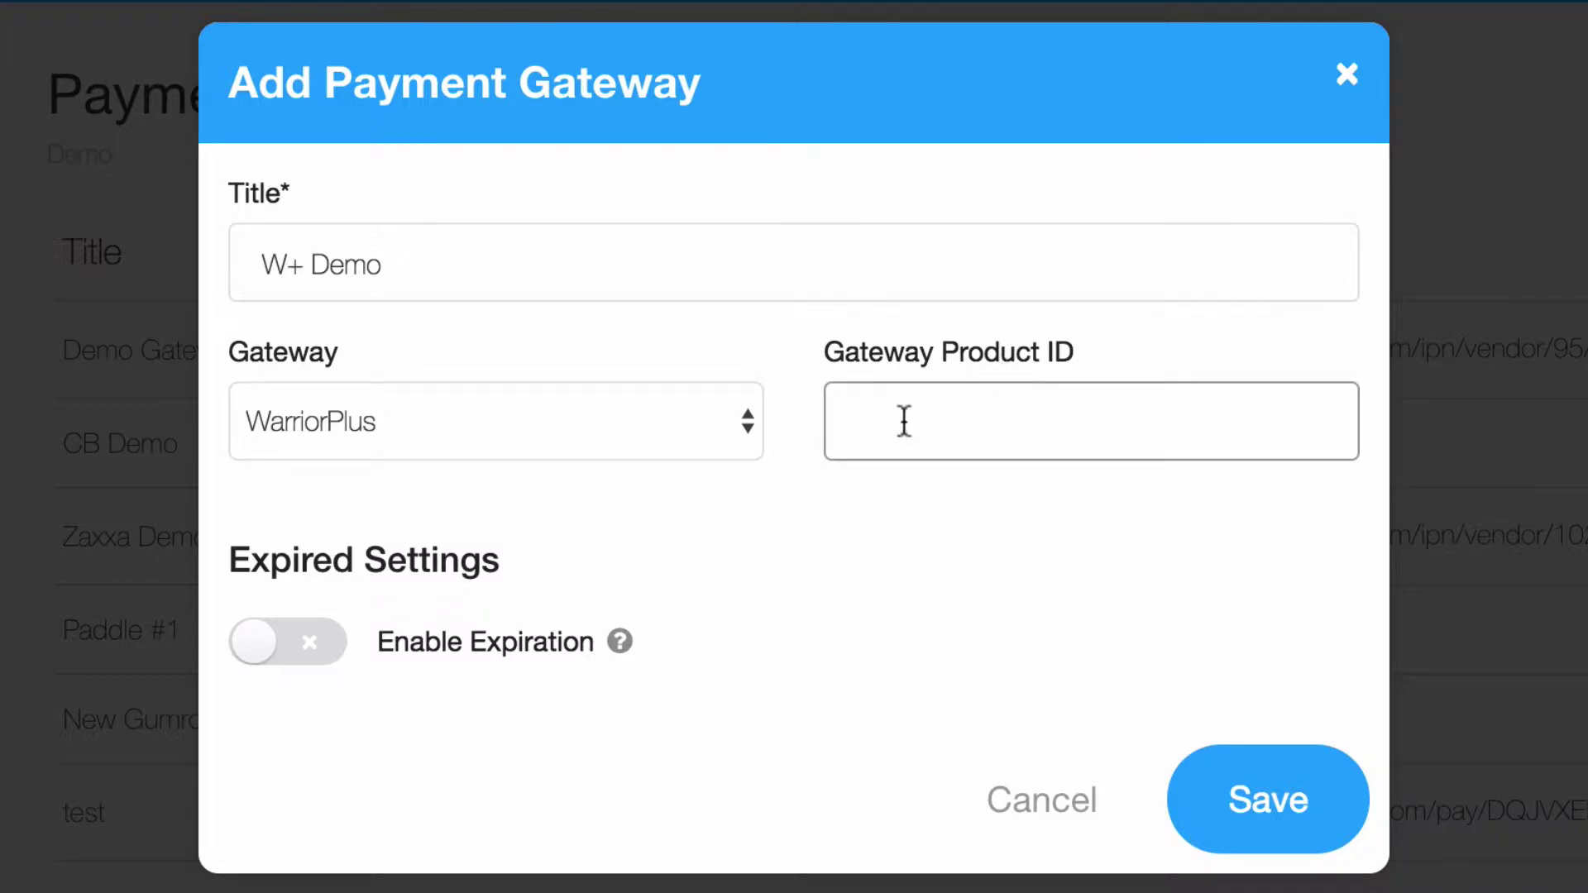
pyautogui.rightClick(900, 418)
pyautogui.click(967, 617)
pyautogui.click(960, 532)
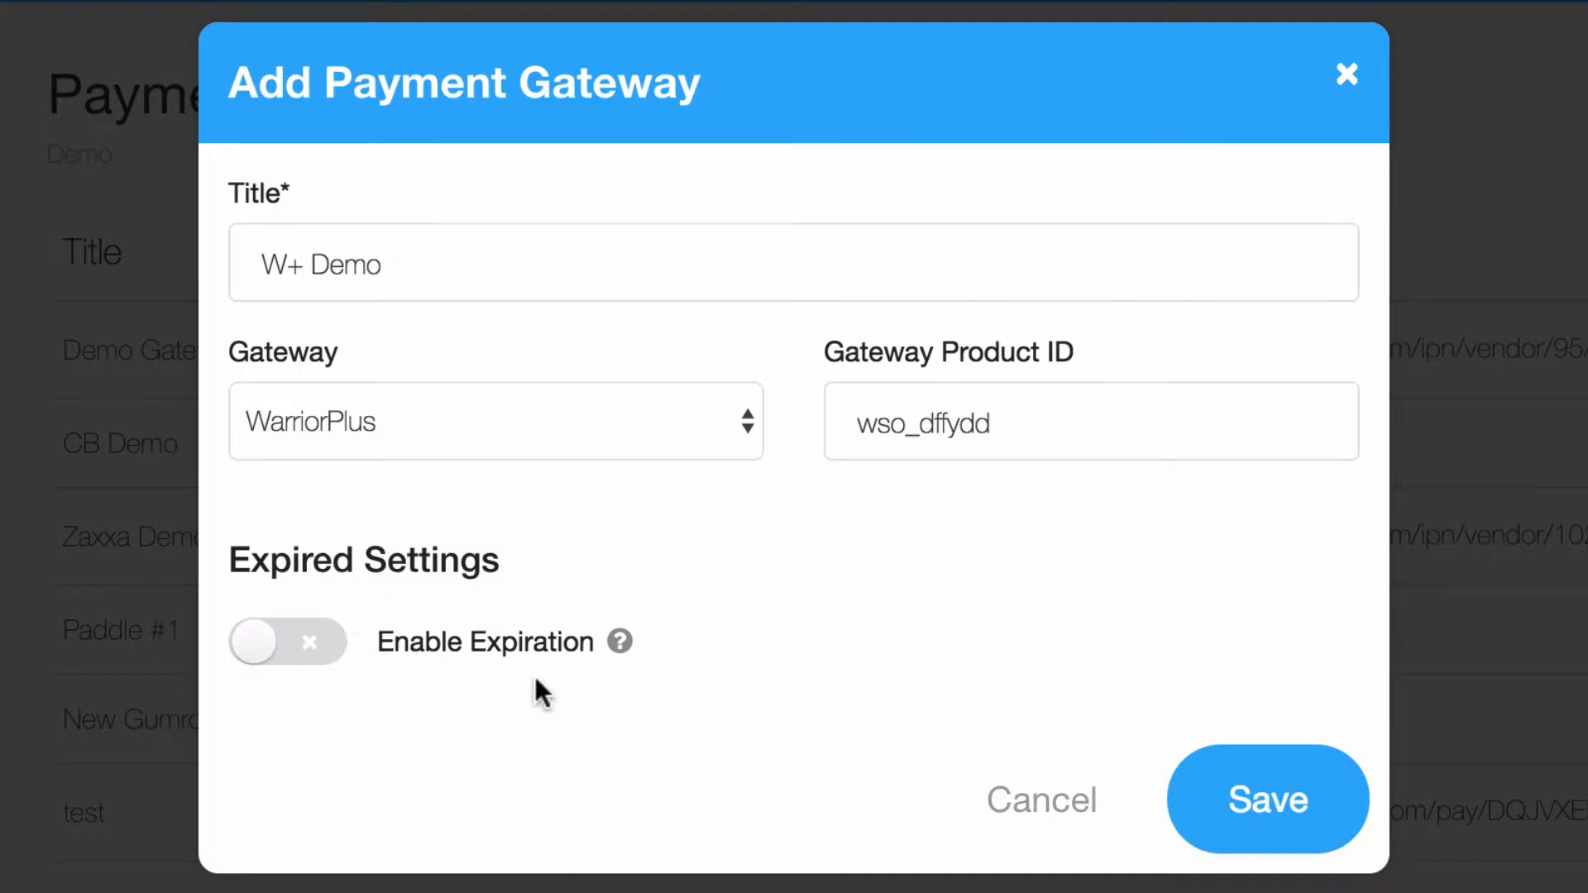
# - Save the W+ Demo gateway and copy its IPN URL from the list
pyautogui.click(1266, 827)
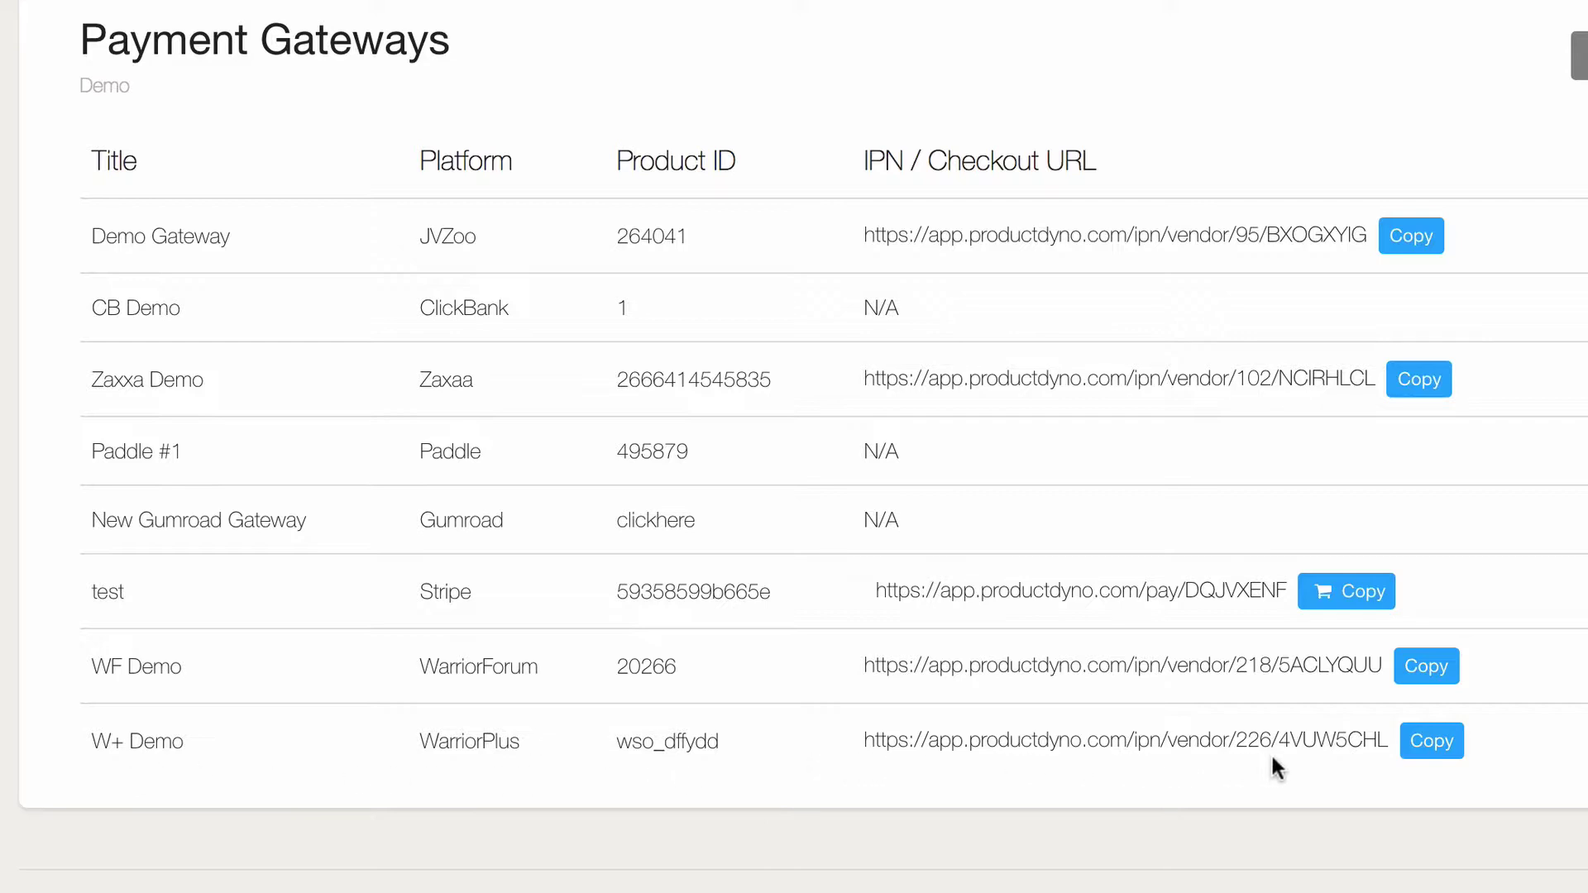
pyautogui.click(1432, 741)
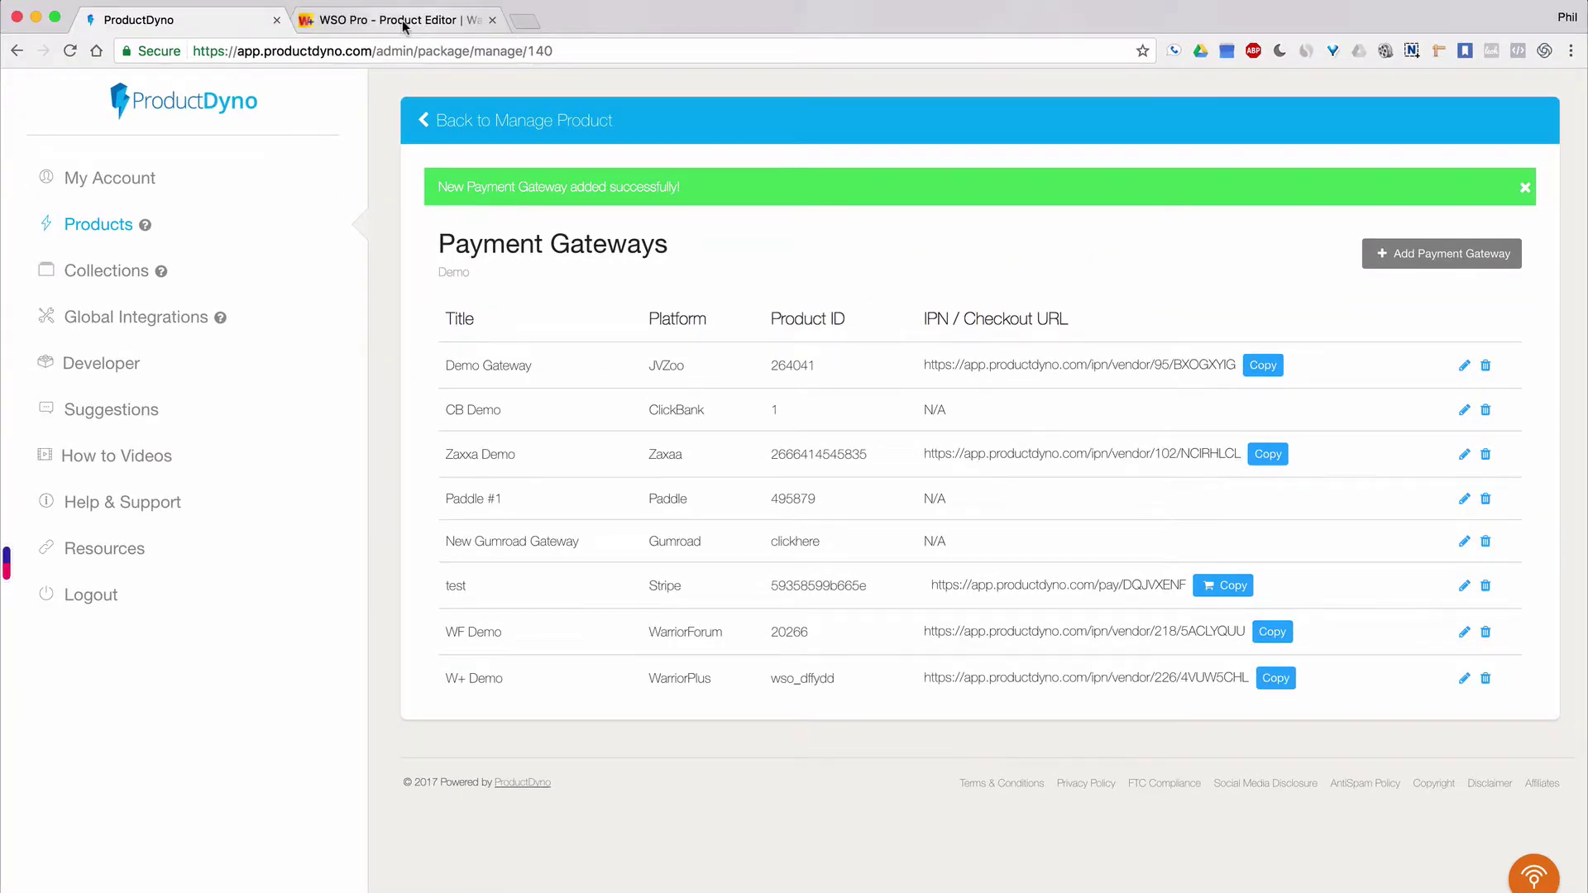
# - Paste the ProductDyno IPN URL into WarriorPlus's Notification URL and switch Send IPN To Delivery URL on
pyautogui.click(400, 25)
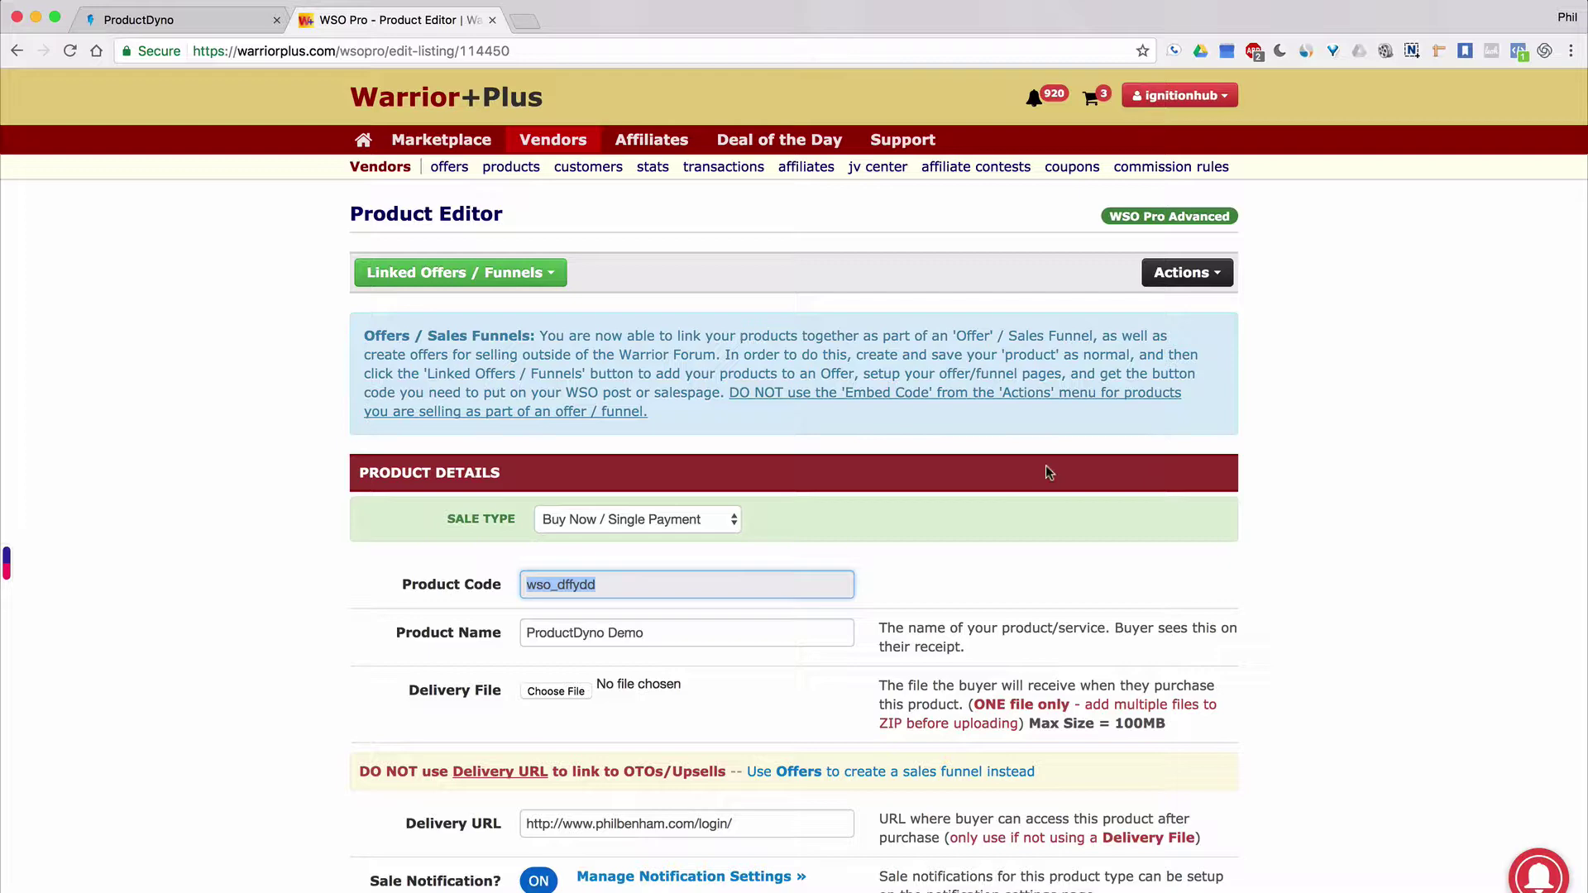
pyautogui.scroll(-5, 1073, 480)
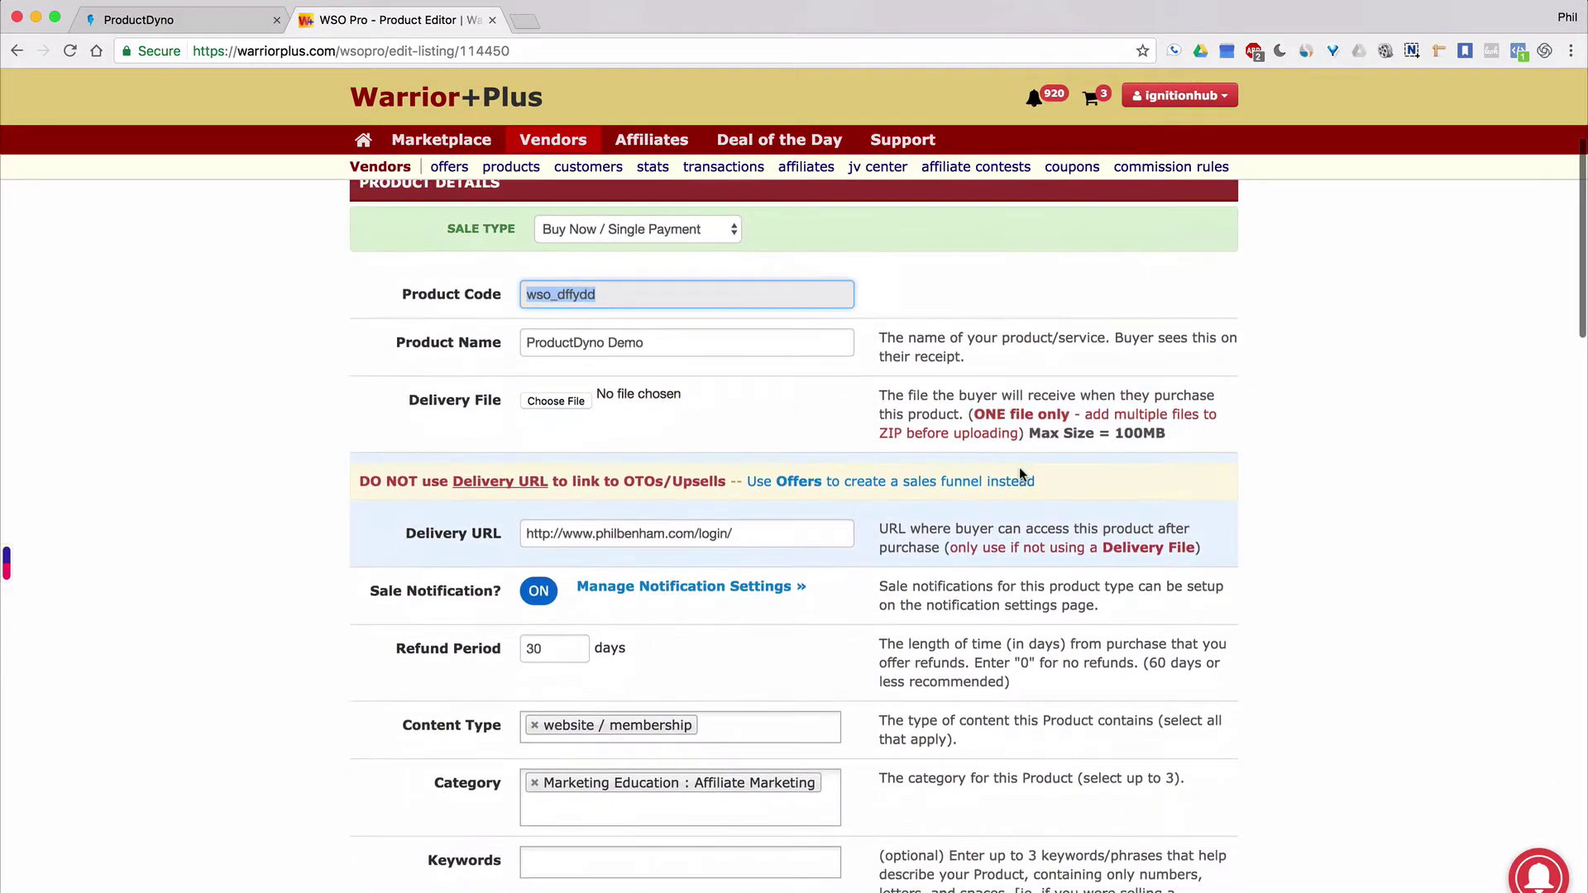
pyautogui.scroll(-15, 1019, 470)
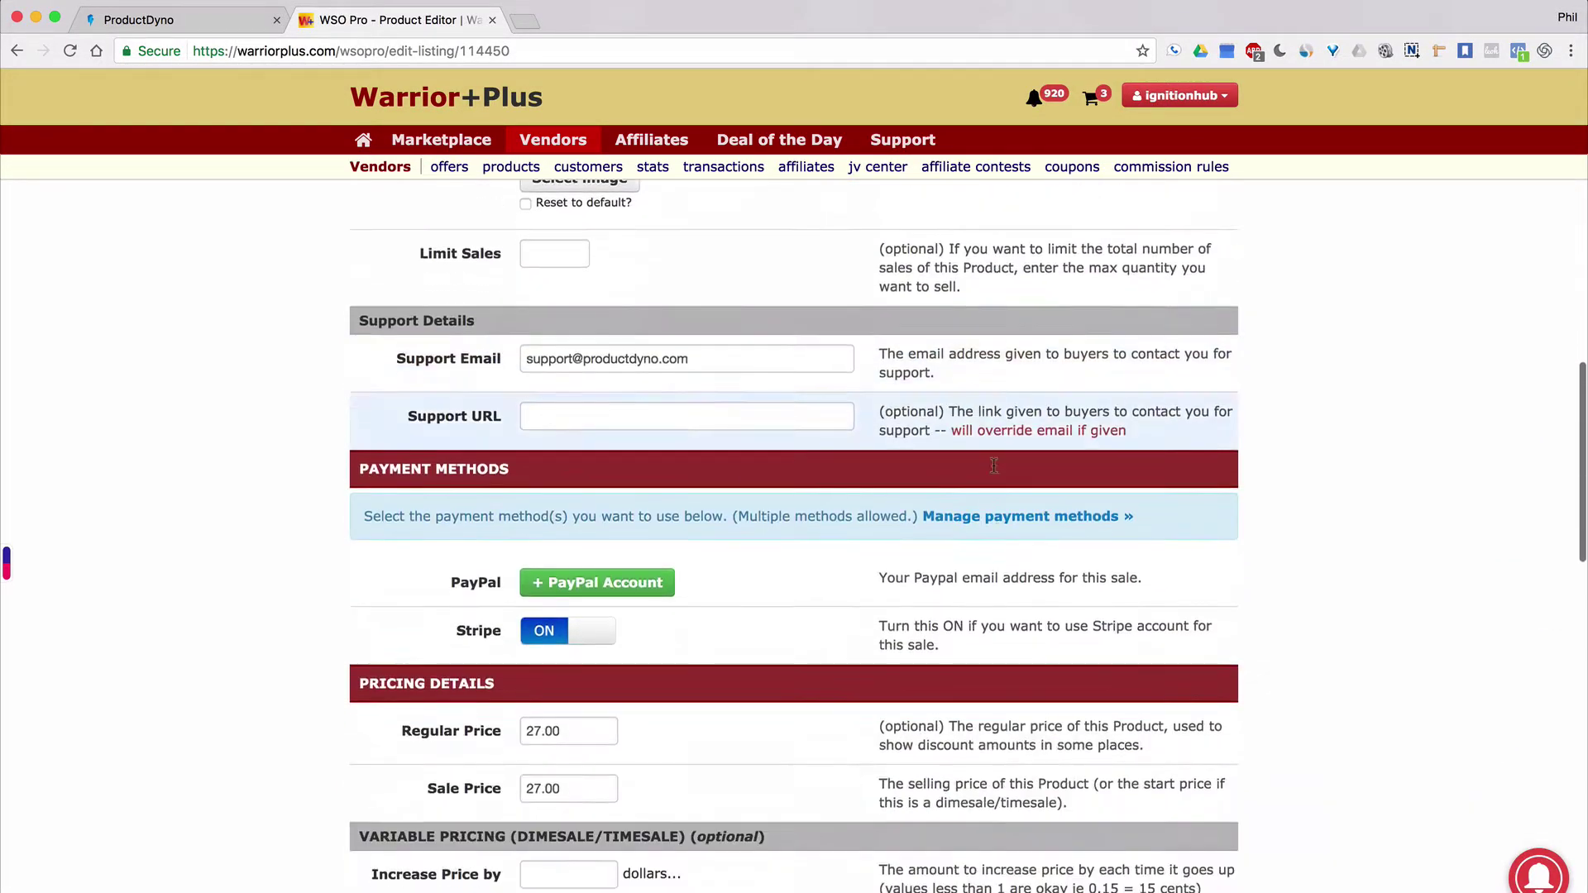
pyautogui.scroll(-11, 994, 470)
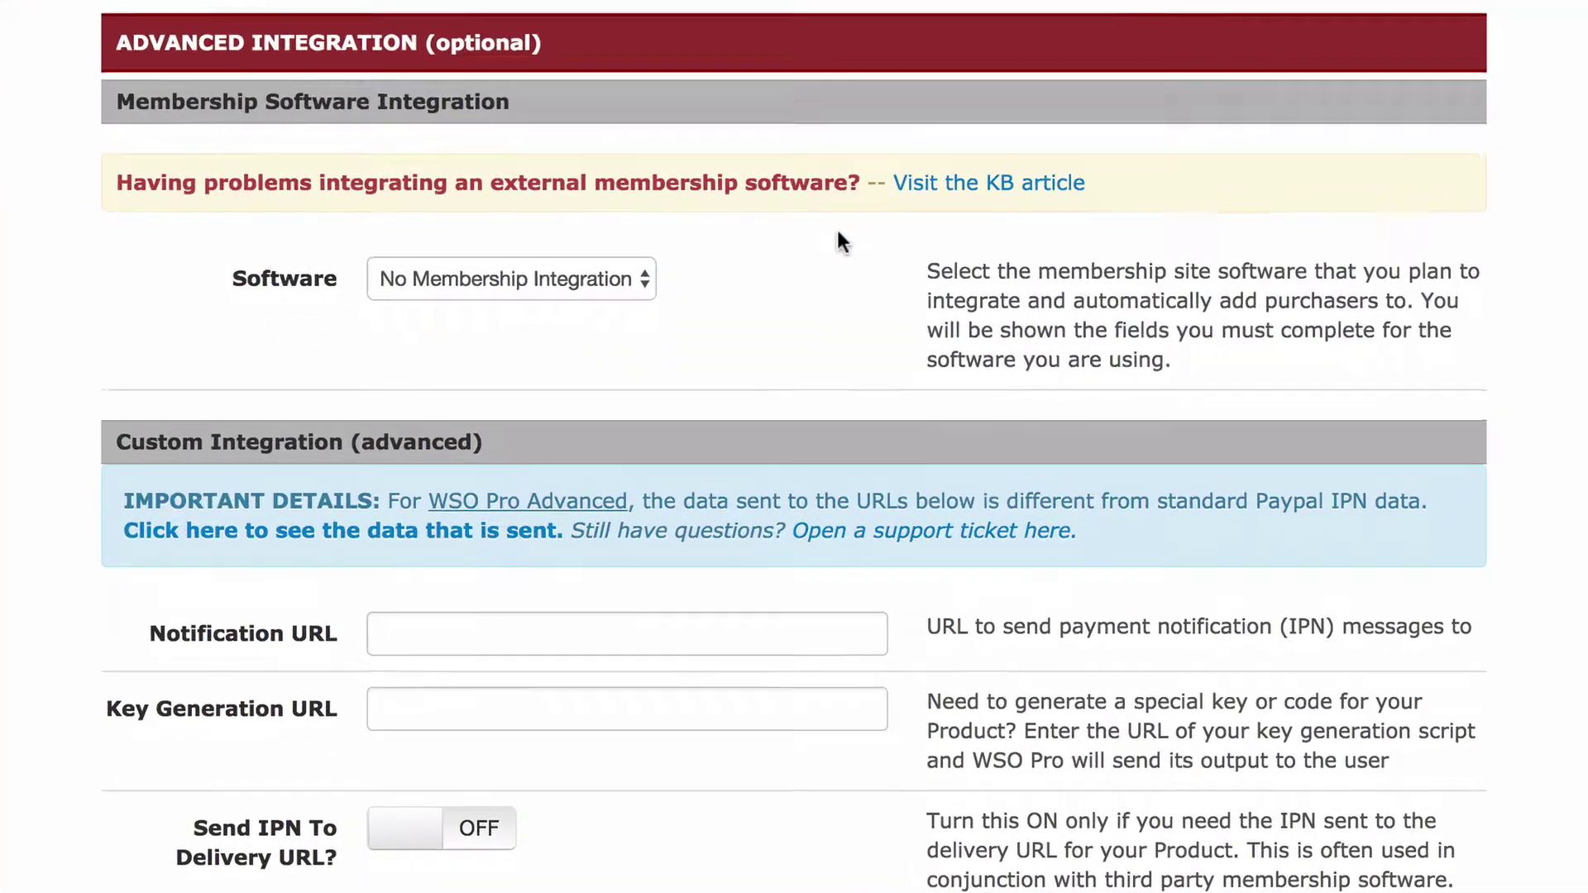
pyautogui.scroll(-3, 917, 461)
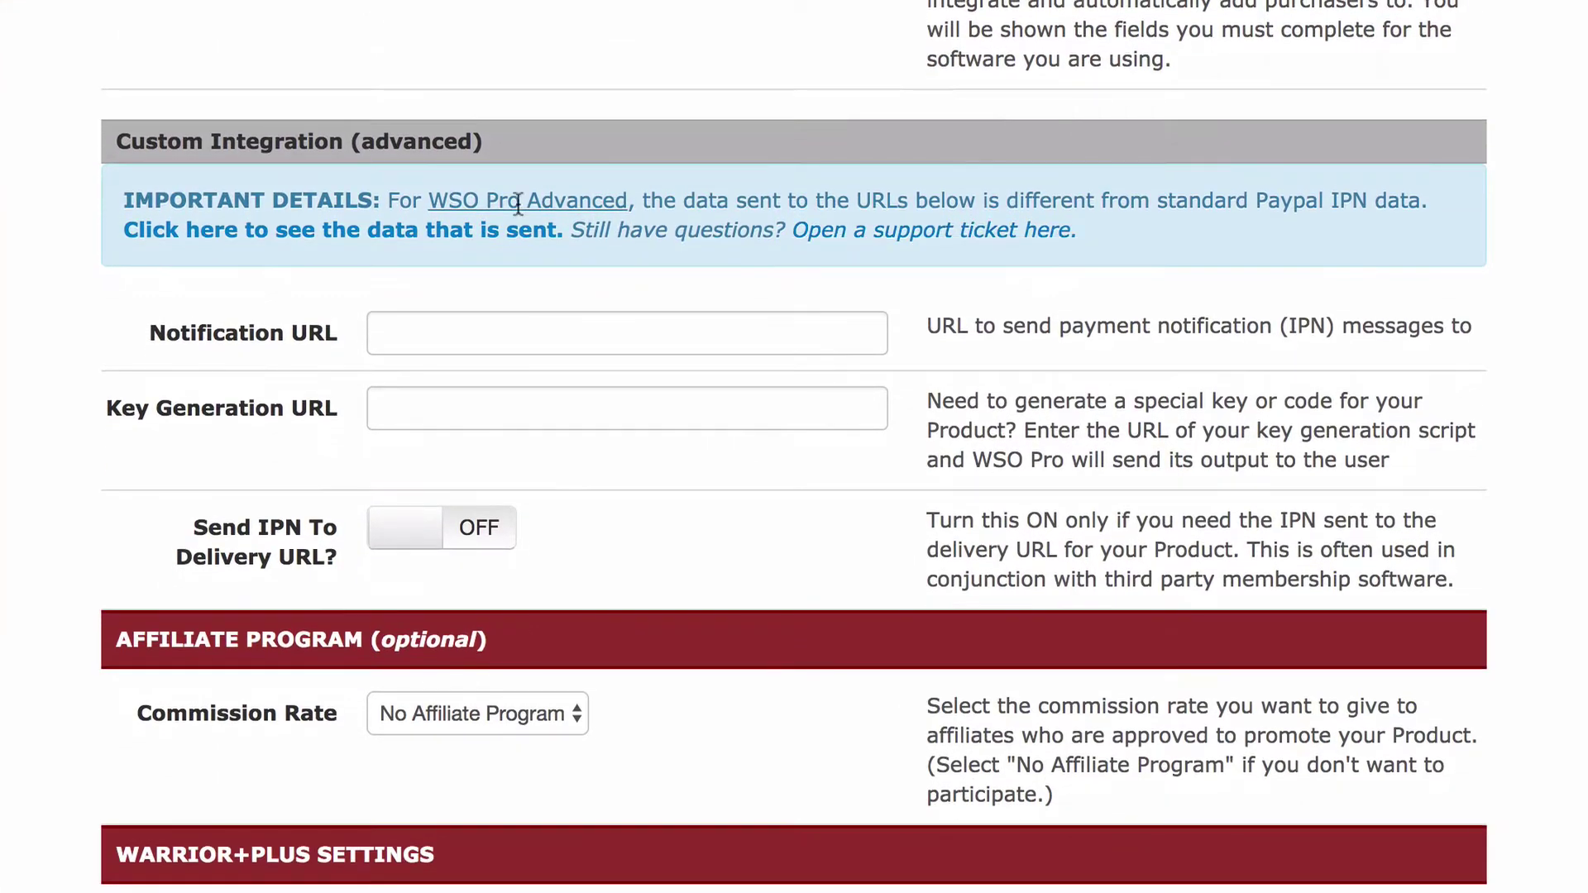
pyautogui.click(379, 331)
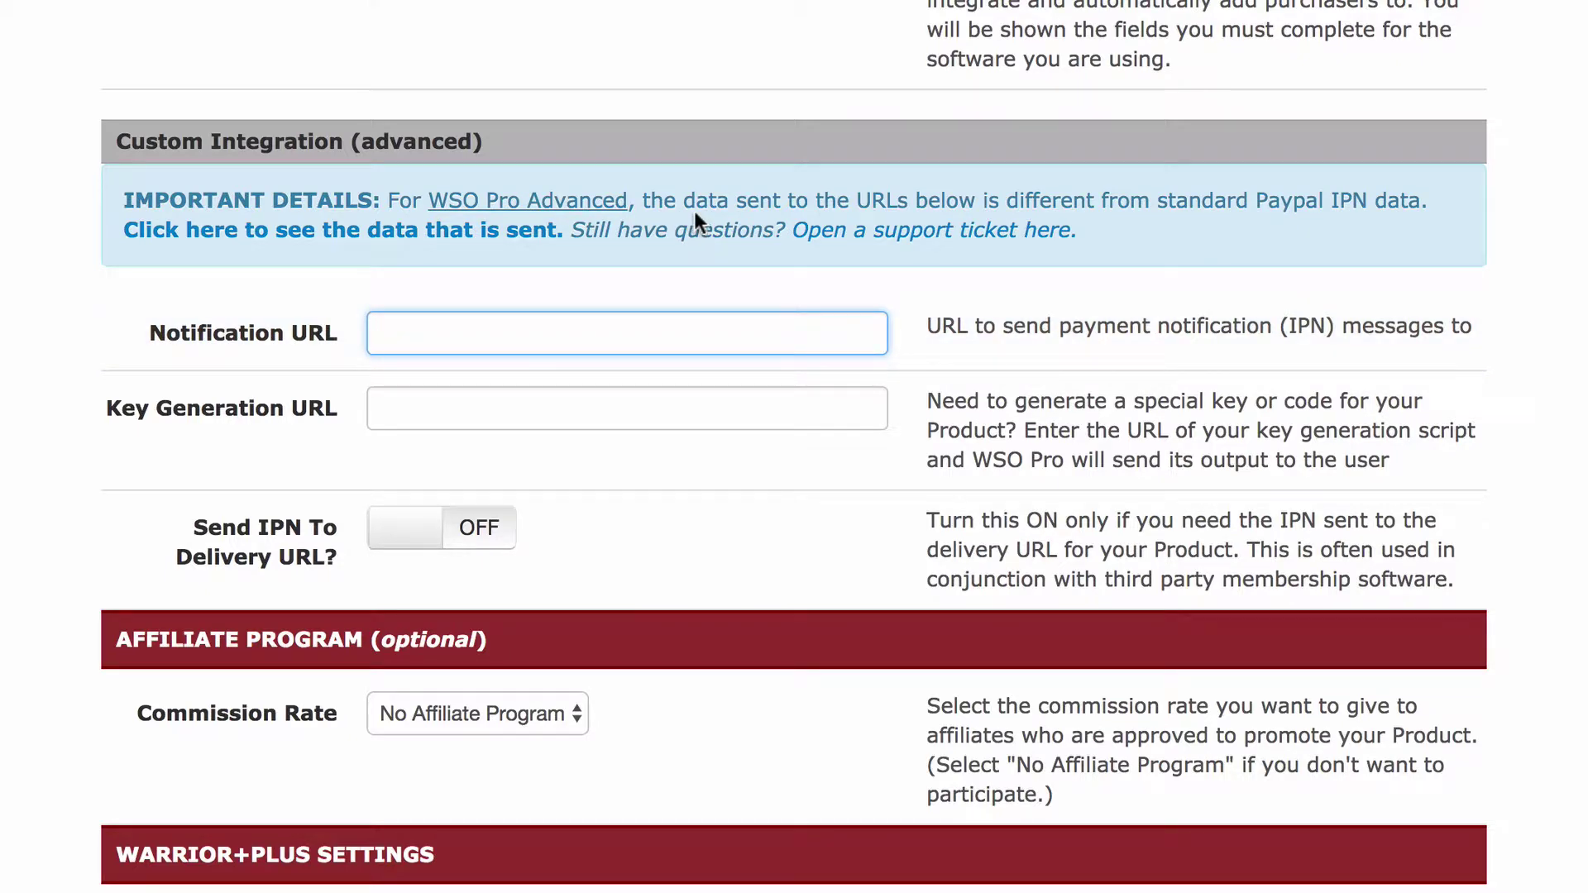
pyautogui.rightClick(407, 335)
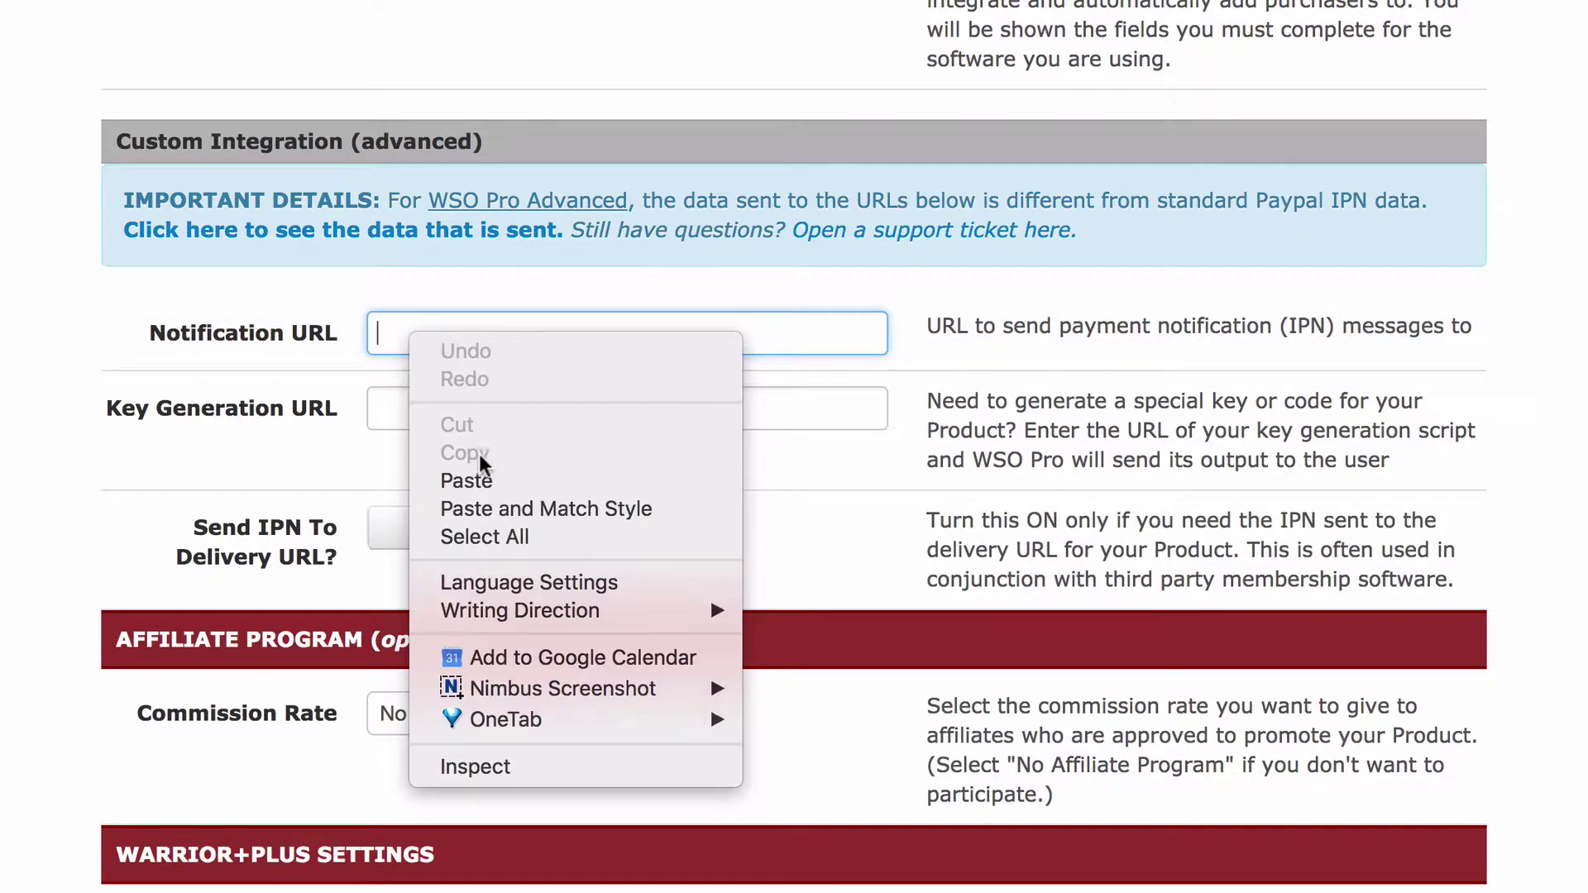
pyautogui.click(474, 482)
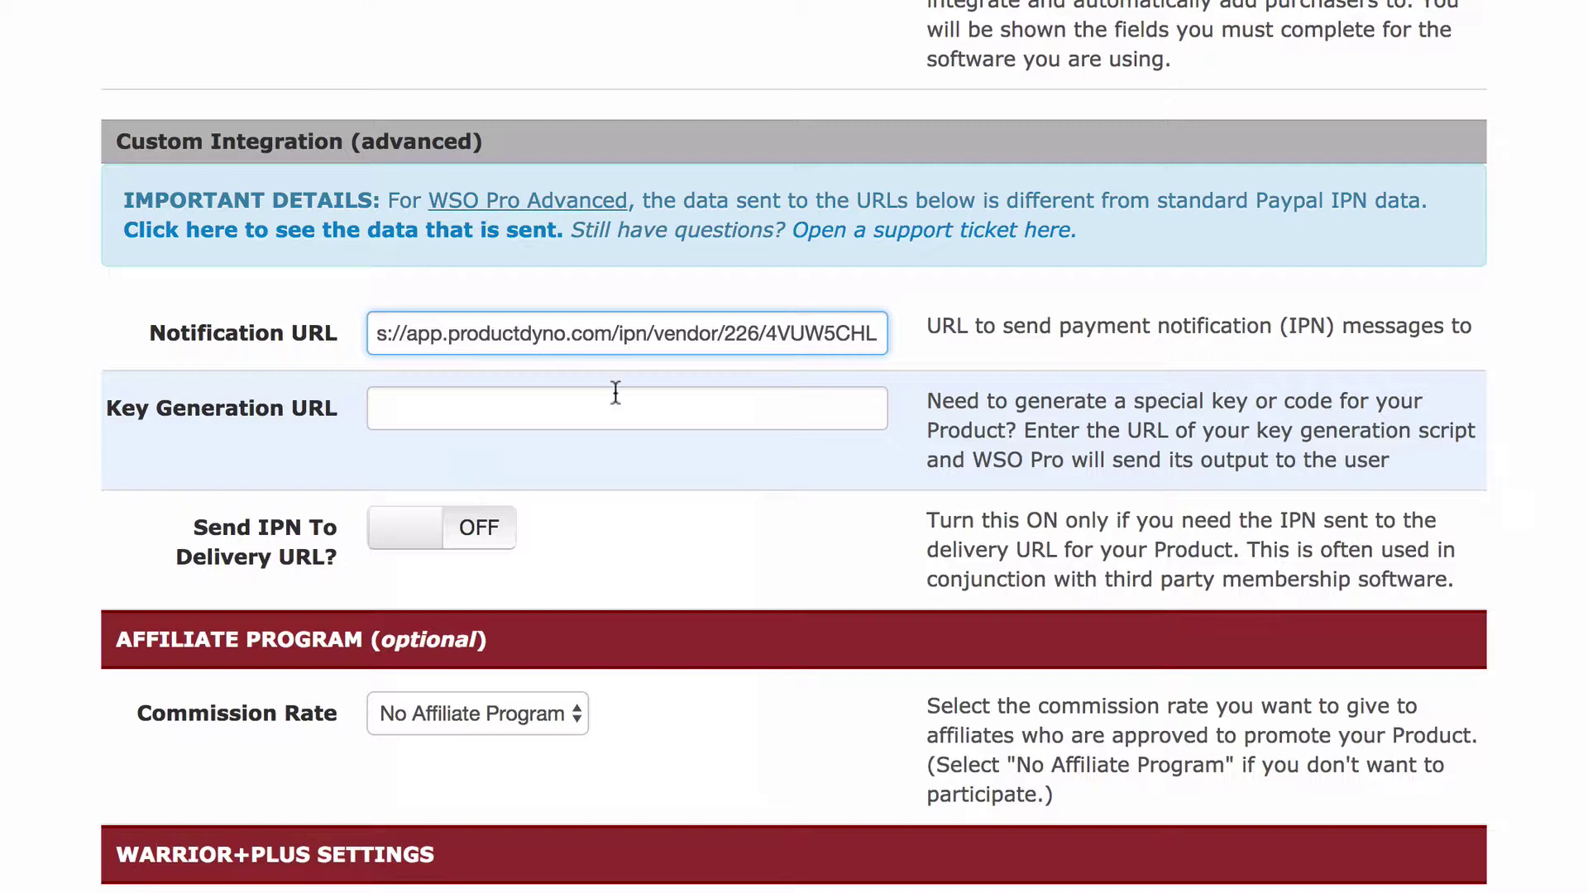
pyautogui.click(916, 288)
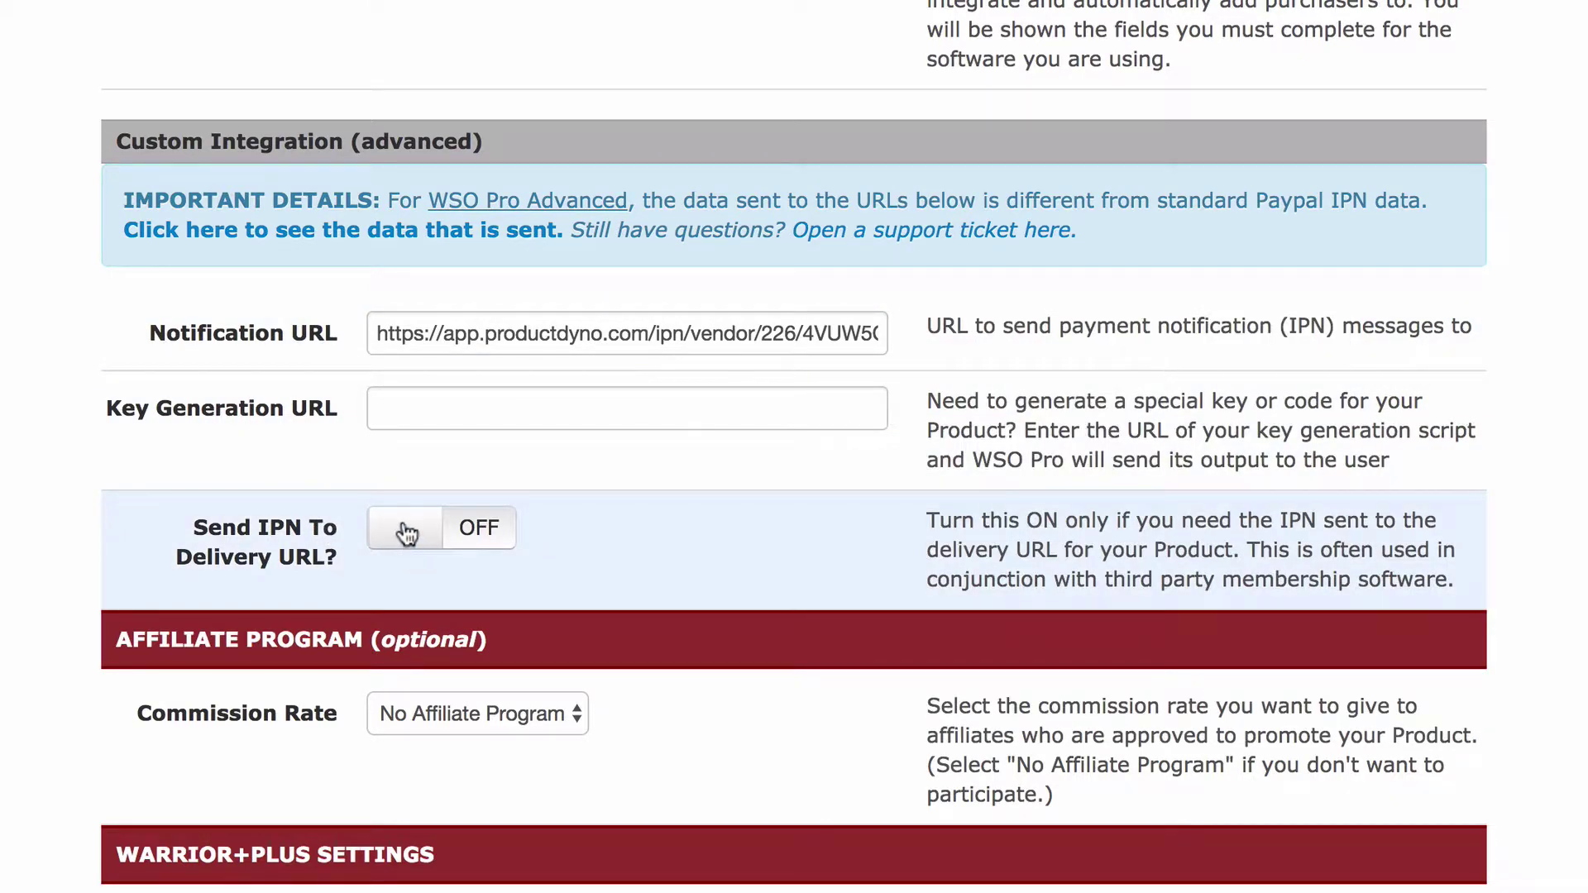
pyautogui.click(476, 544)
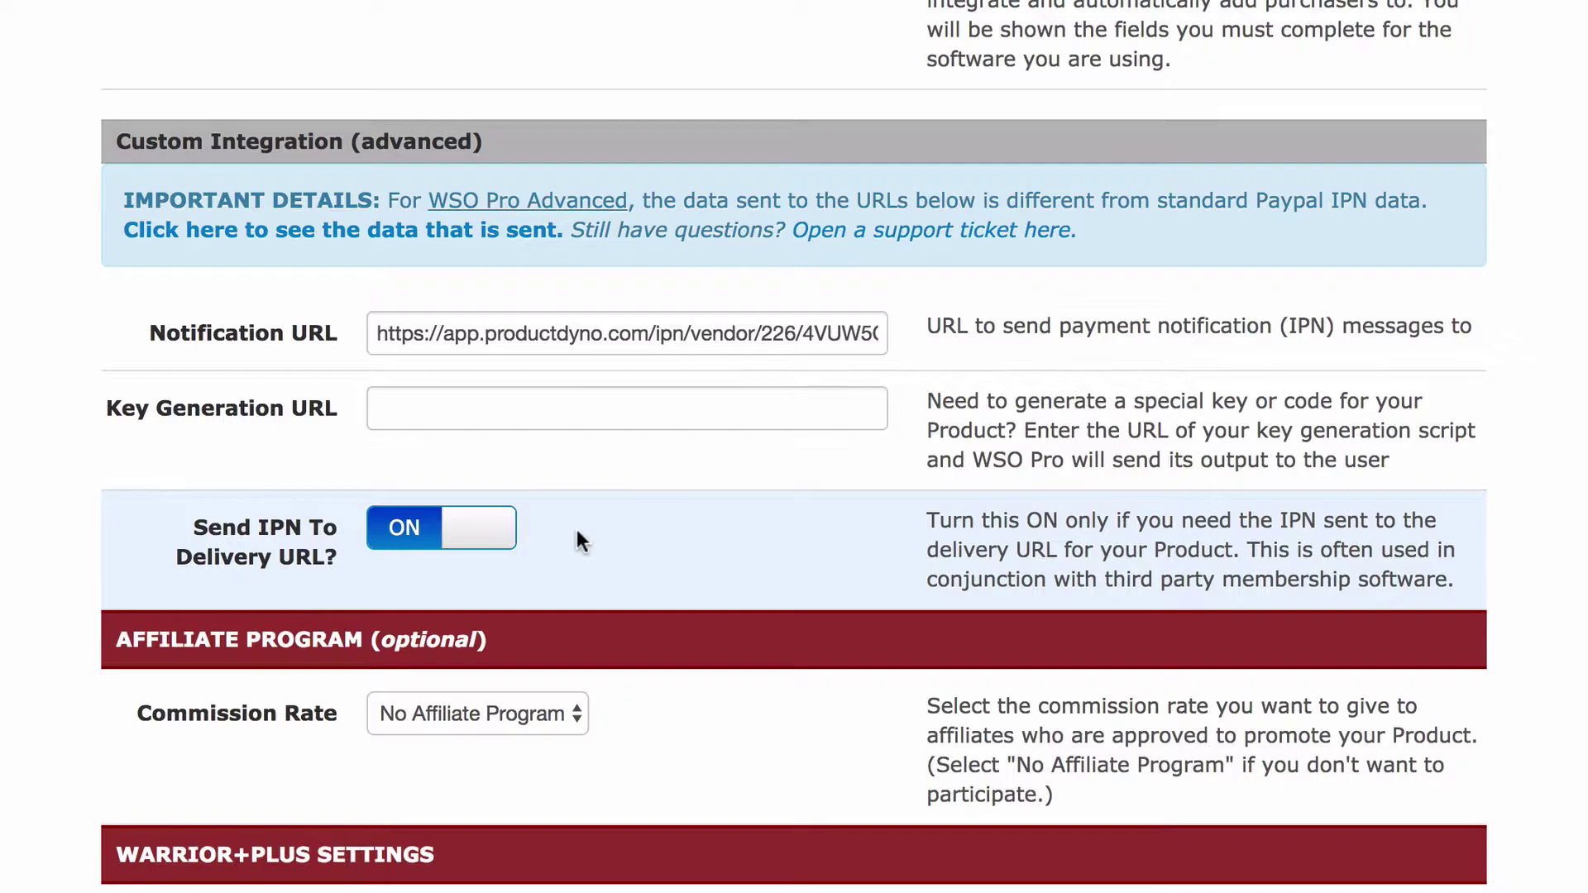
# - Change the Delivery URL's 'login' ending to 'thank-you'
pyautogui.scroll(15, 349, 351)
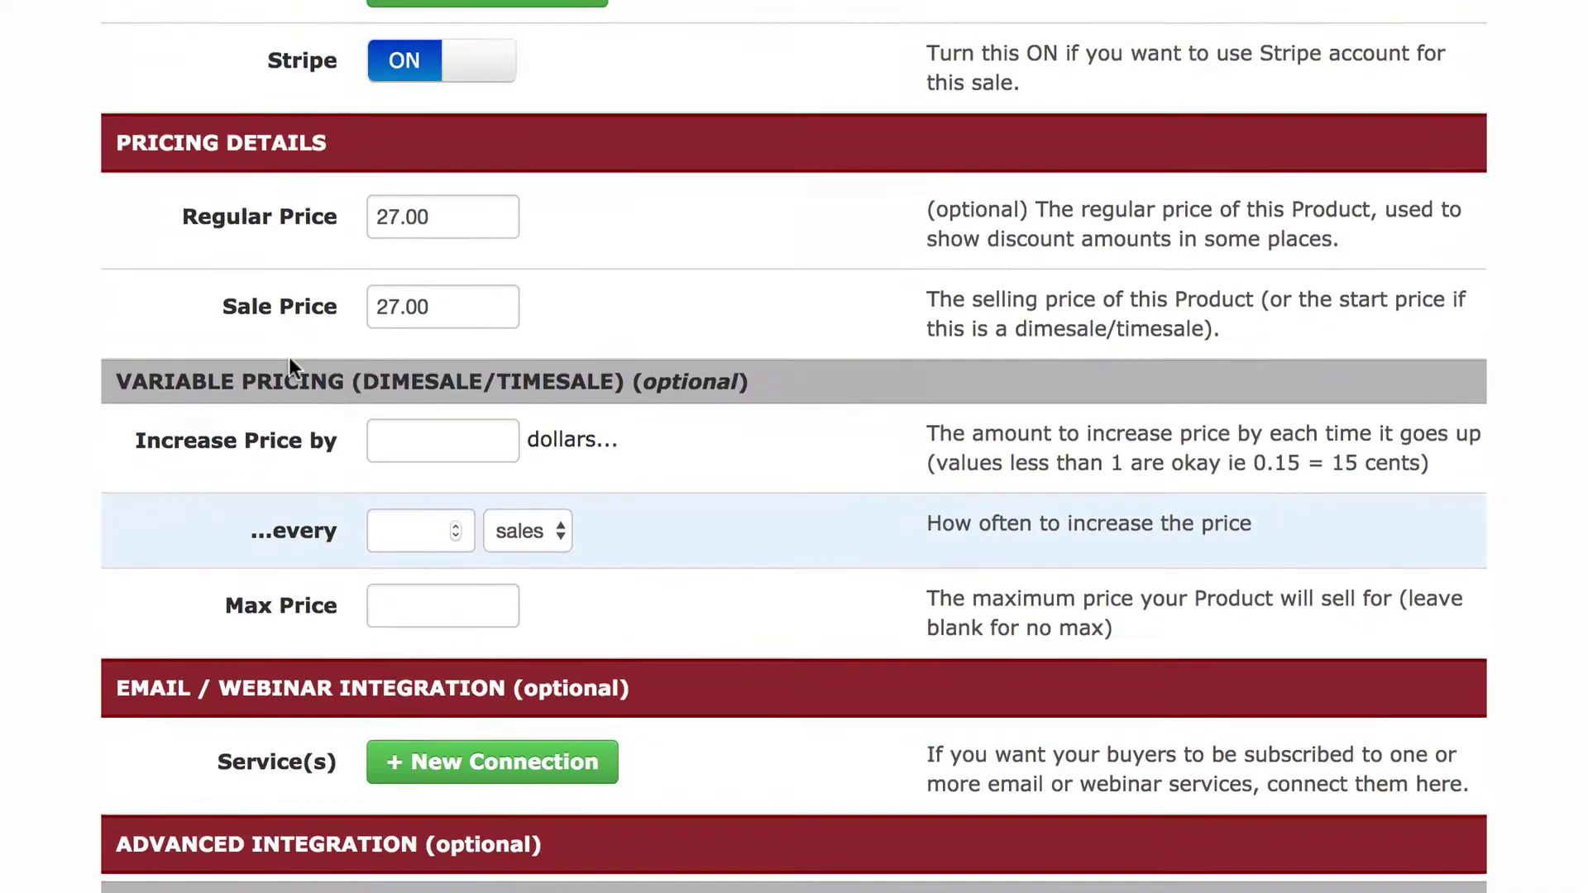
pyautogui.scroll(13, 290, 356)
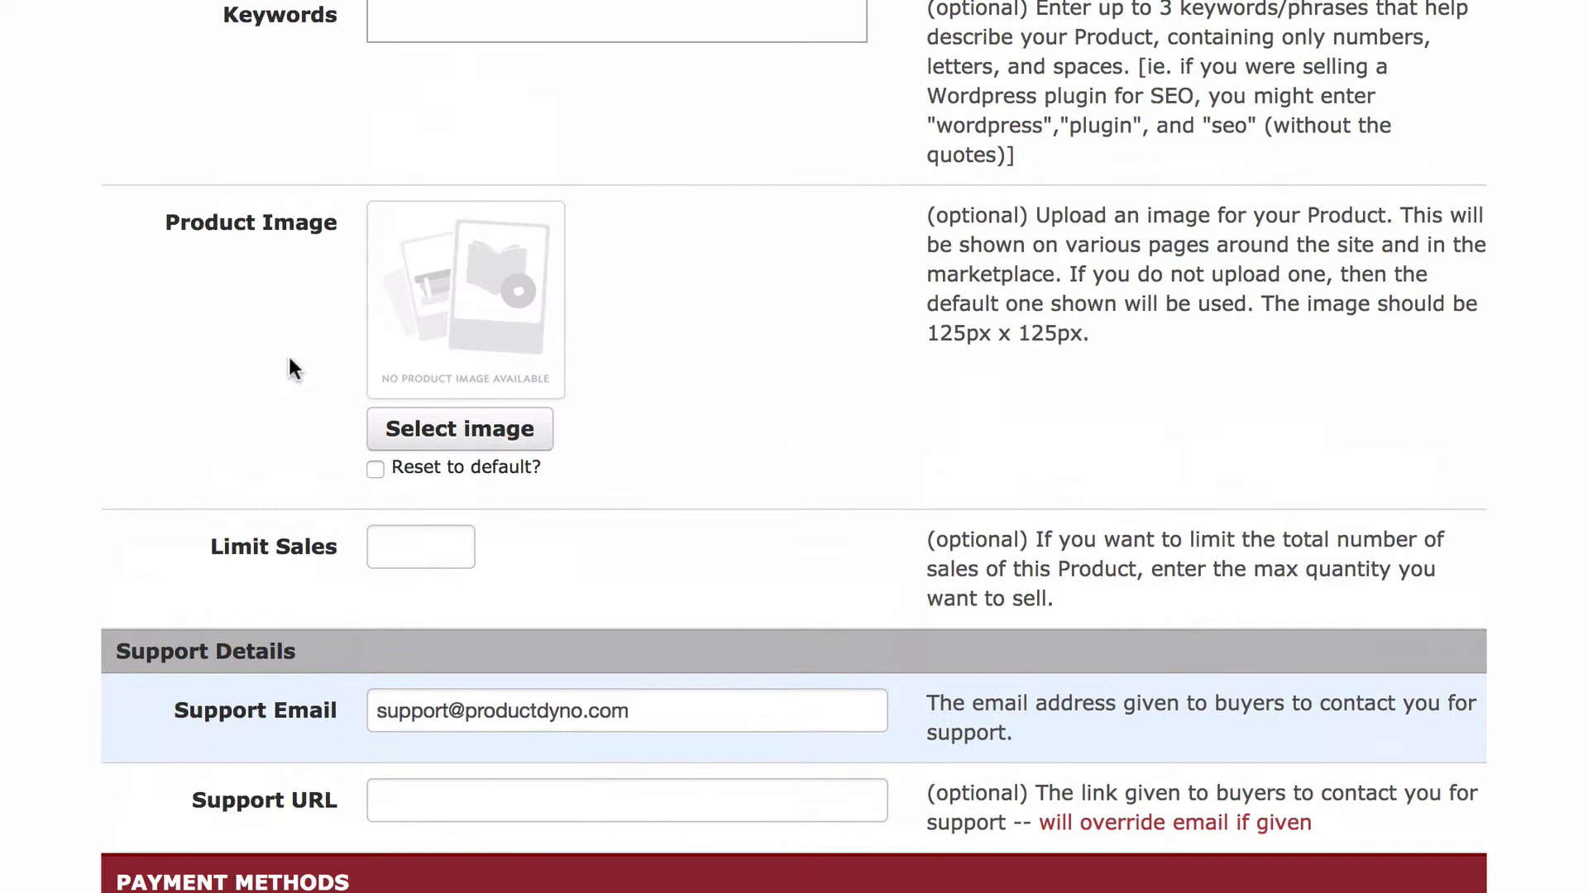
pyautogui.scroll(15, 288, 354)
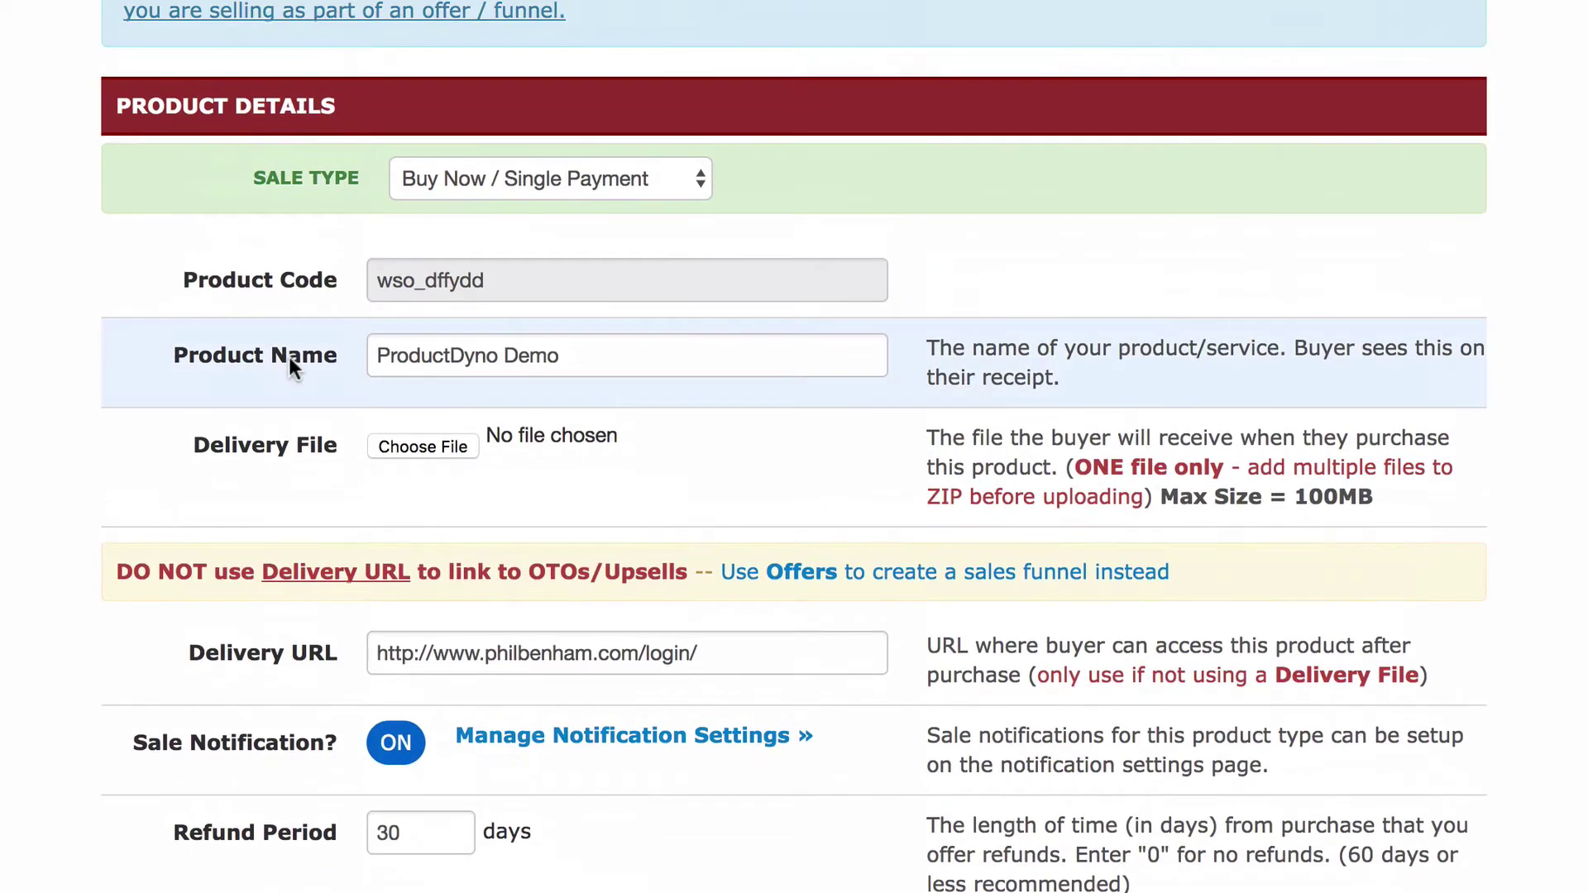
pyautogui.scroll(-3, 296, 385)
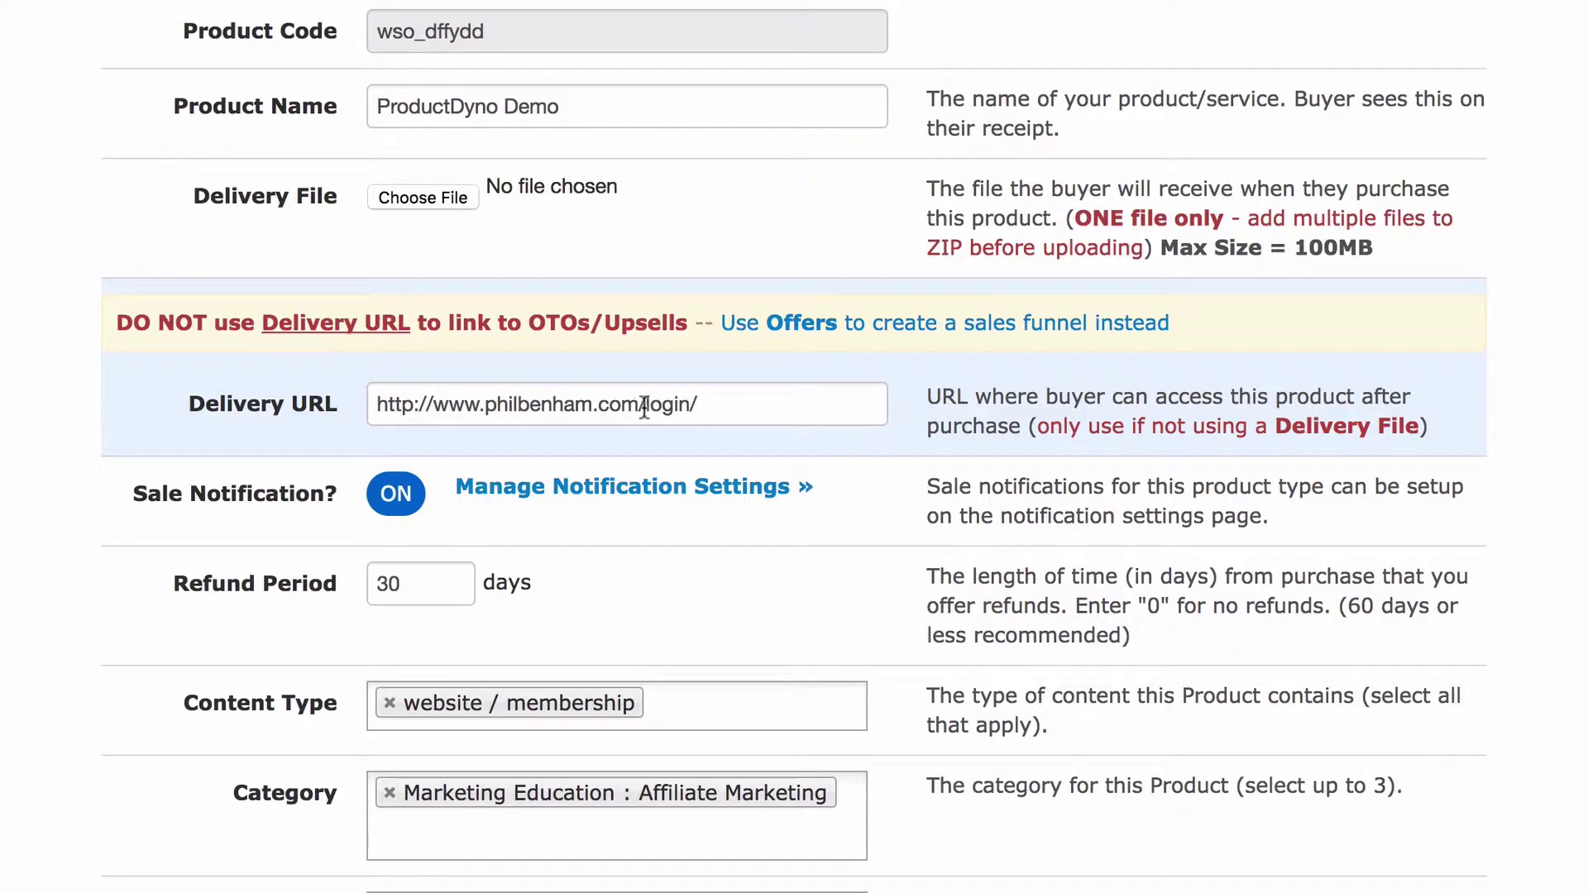
pyautogui.moveTo(645, 405); pyautogui.dragTo(694, 408)
pyautogui.press('BackSpace')
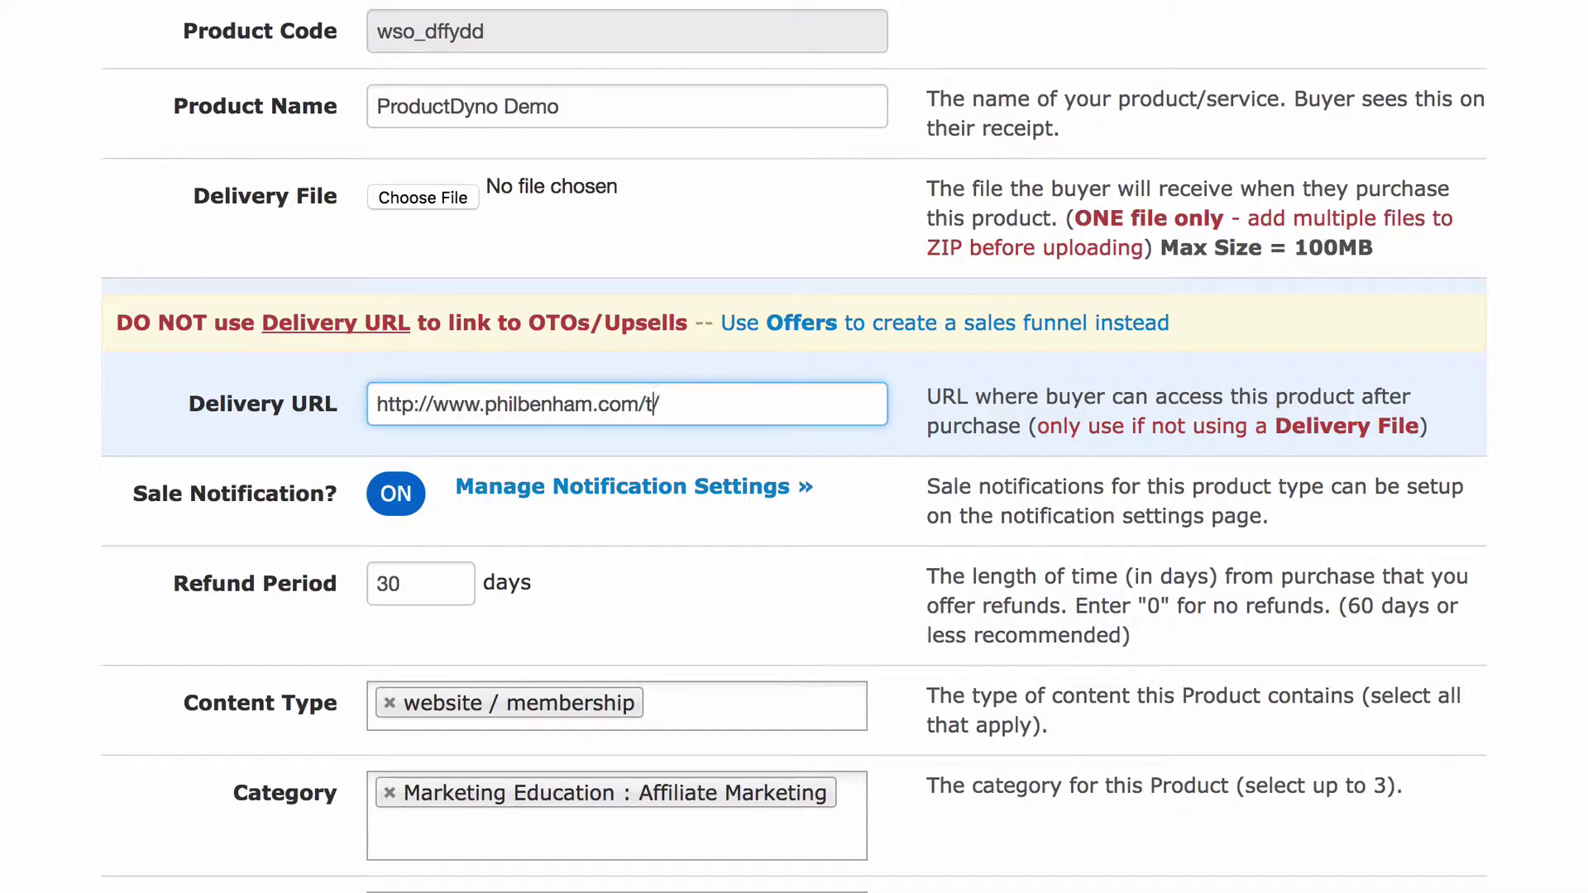
pyautogui.write('thank-you')
pyautogui.click(851, 364)
# - Save the WarriorPlus product's changes
pyautogui.scroll(-5, 852, 364)
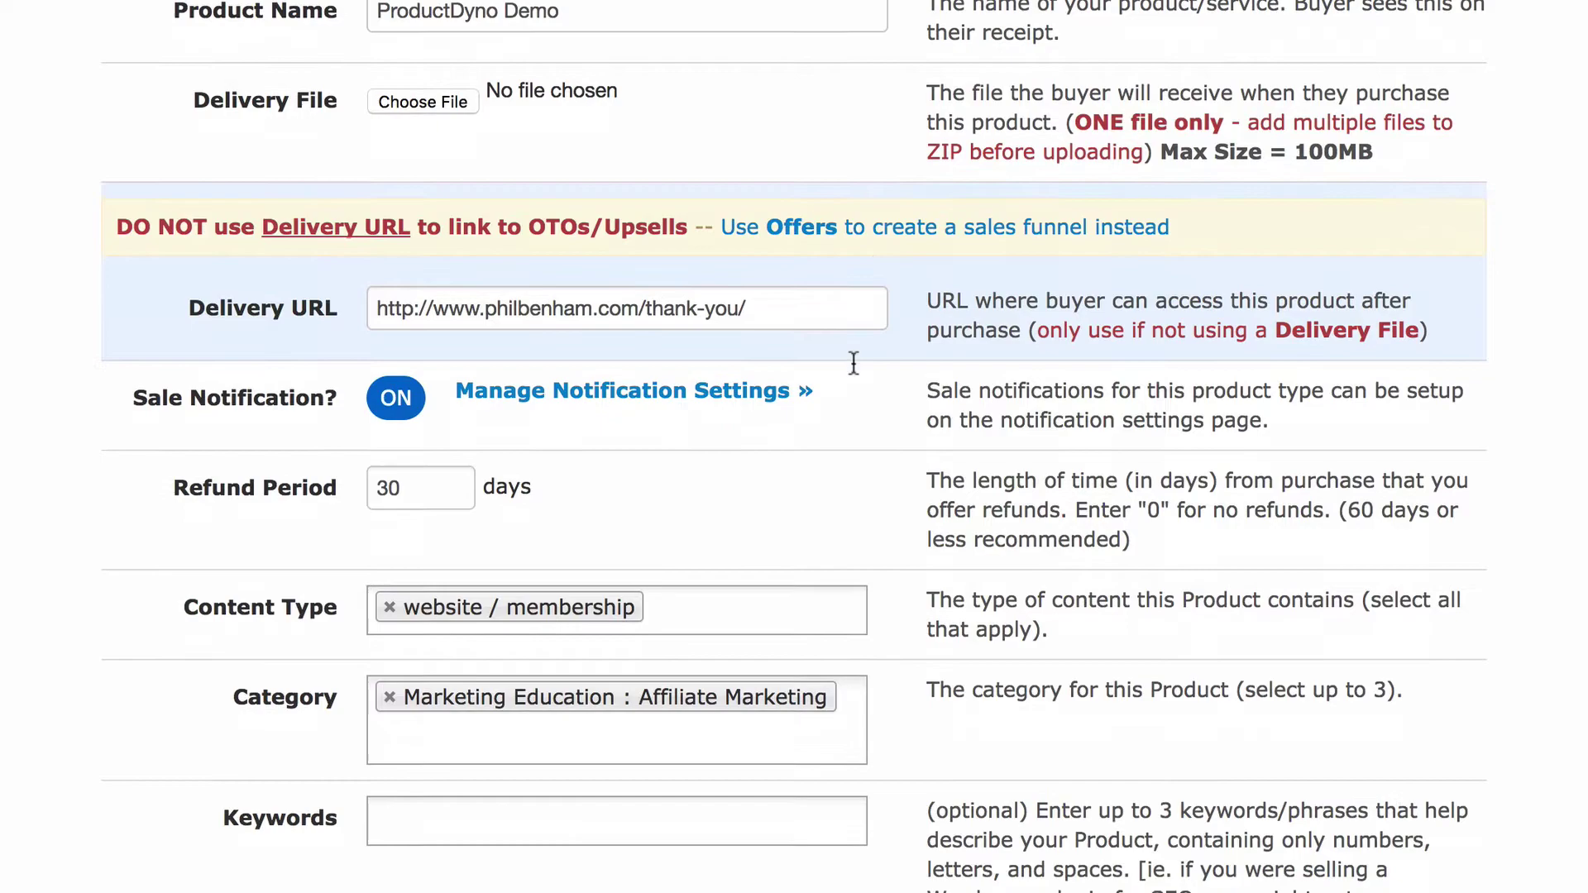
pyautogui.scroll(-20, 854, 364)
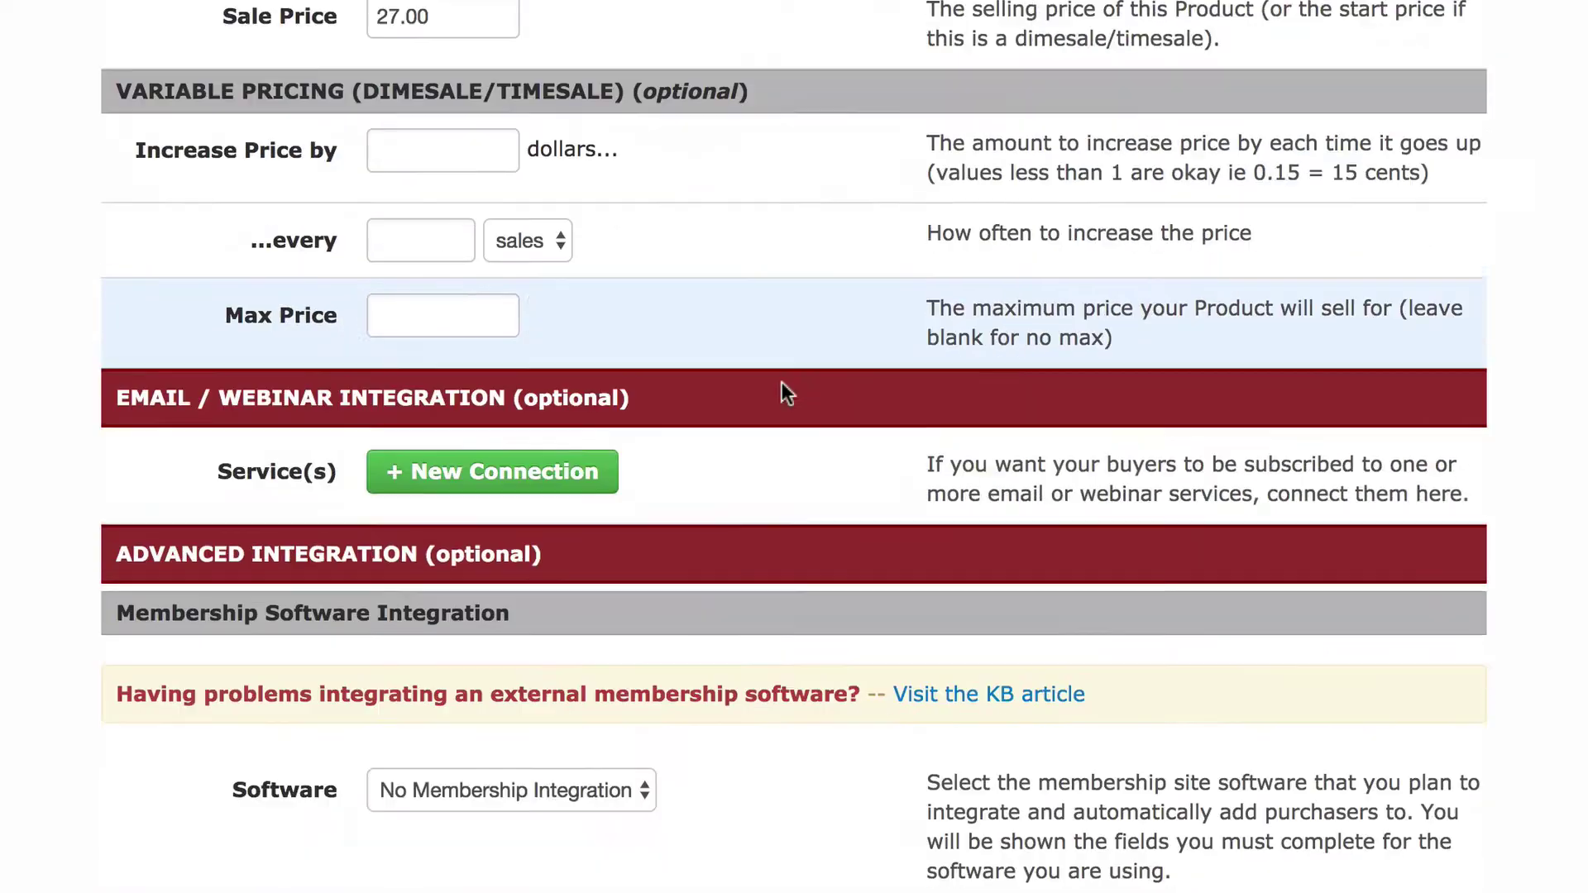
pyautogui.scroll(-10, 785, 392)
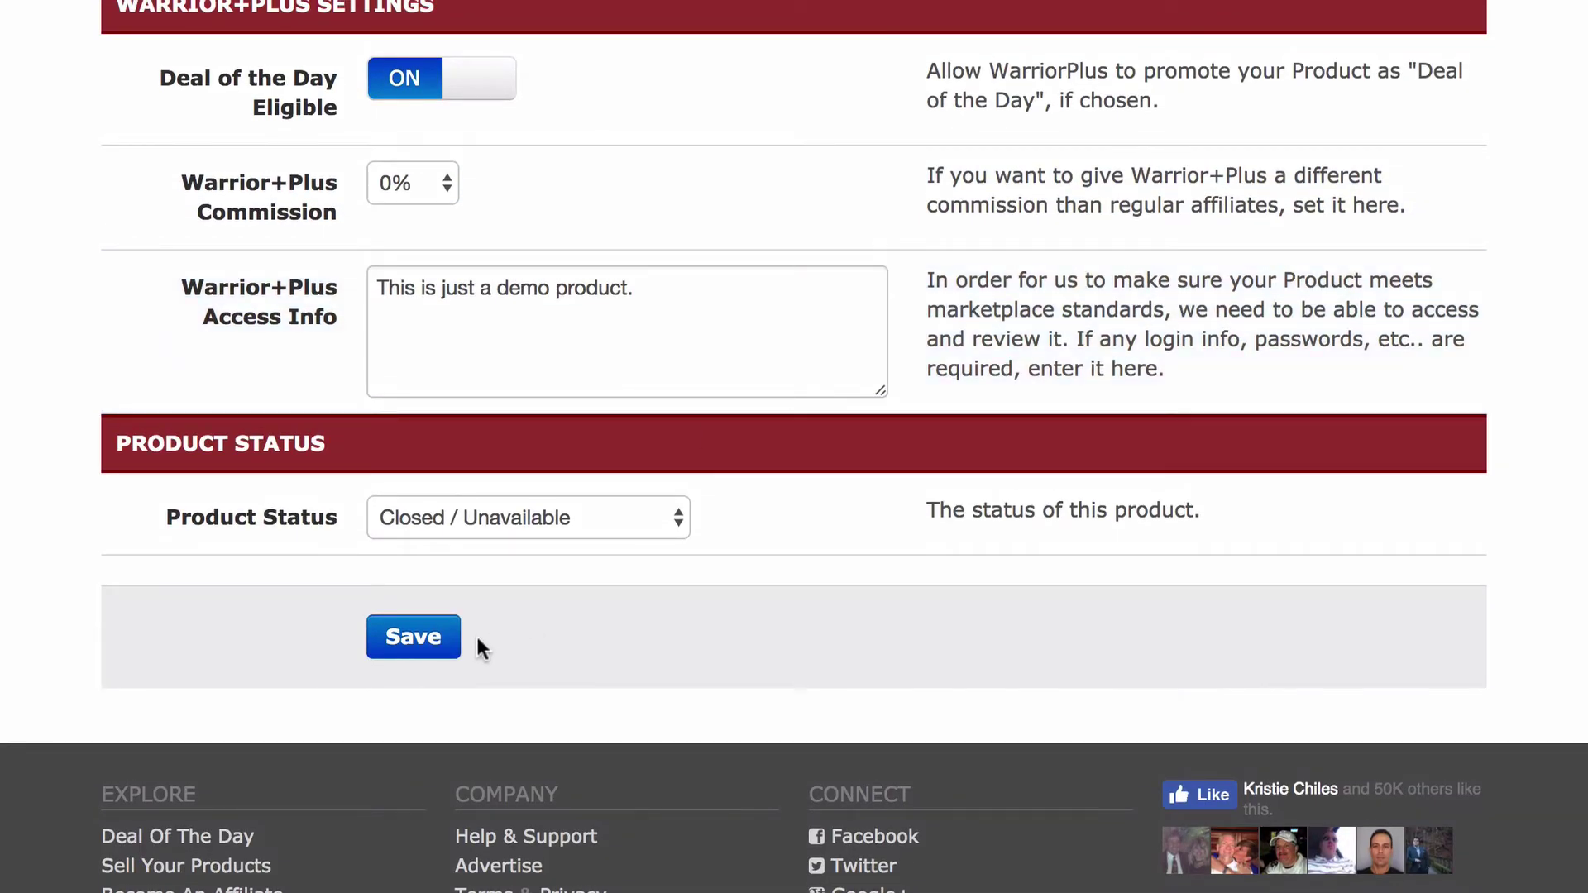
pyautogui.click(407, 648)
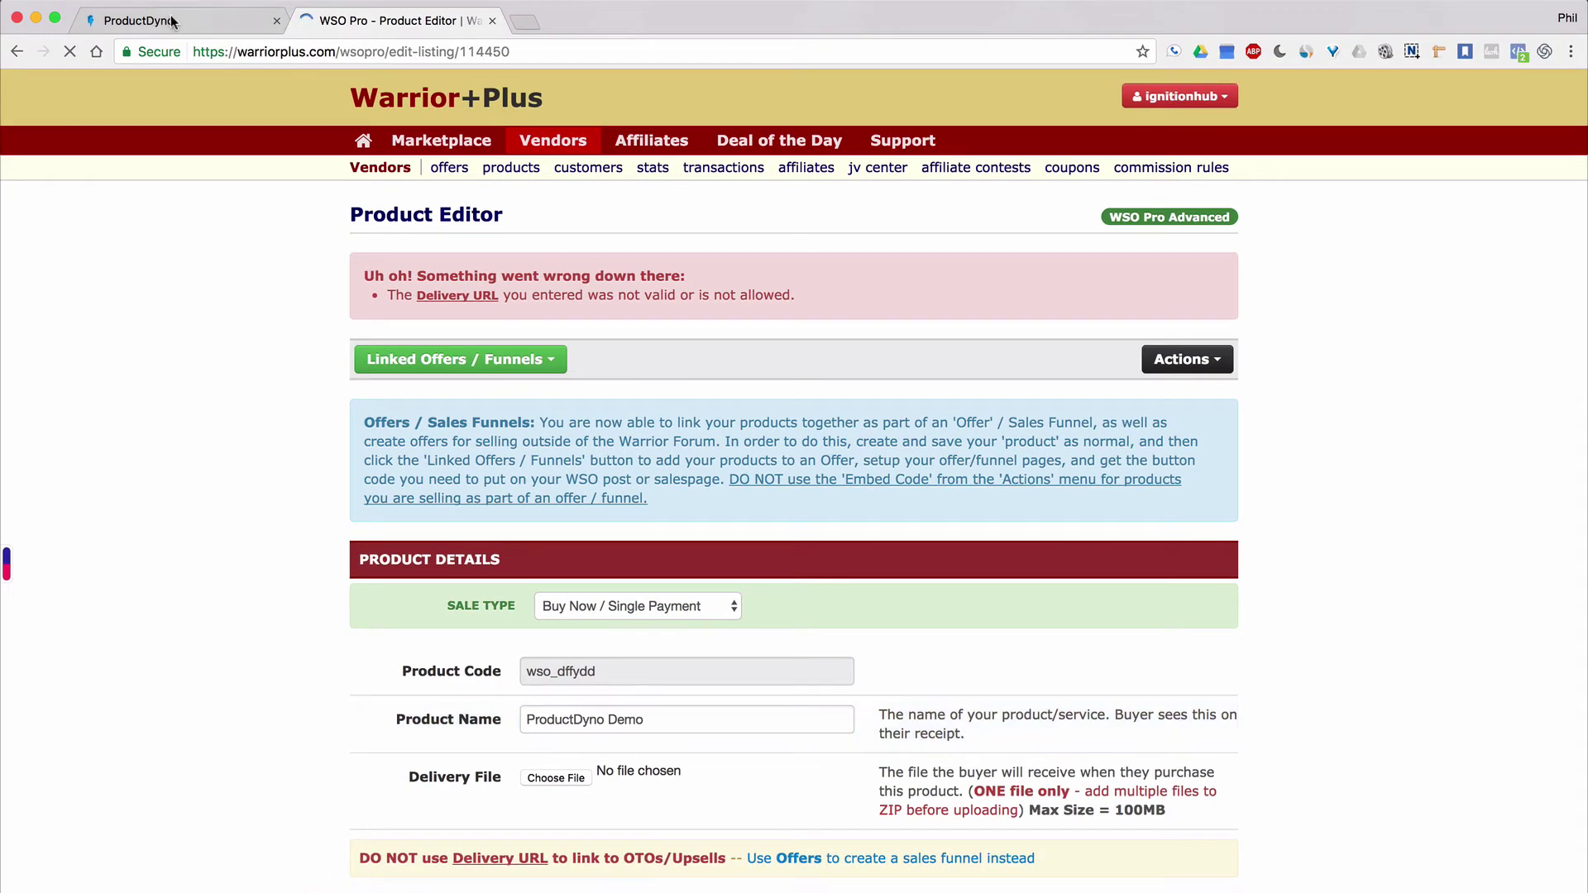
# - Go back in ProductDyno from Demo's payment gateways through its management page to the products list
pyautogui.click(172, 23)
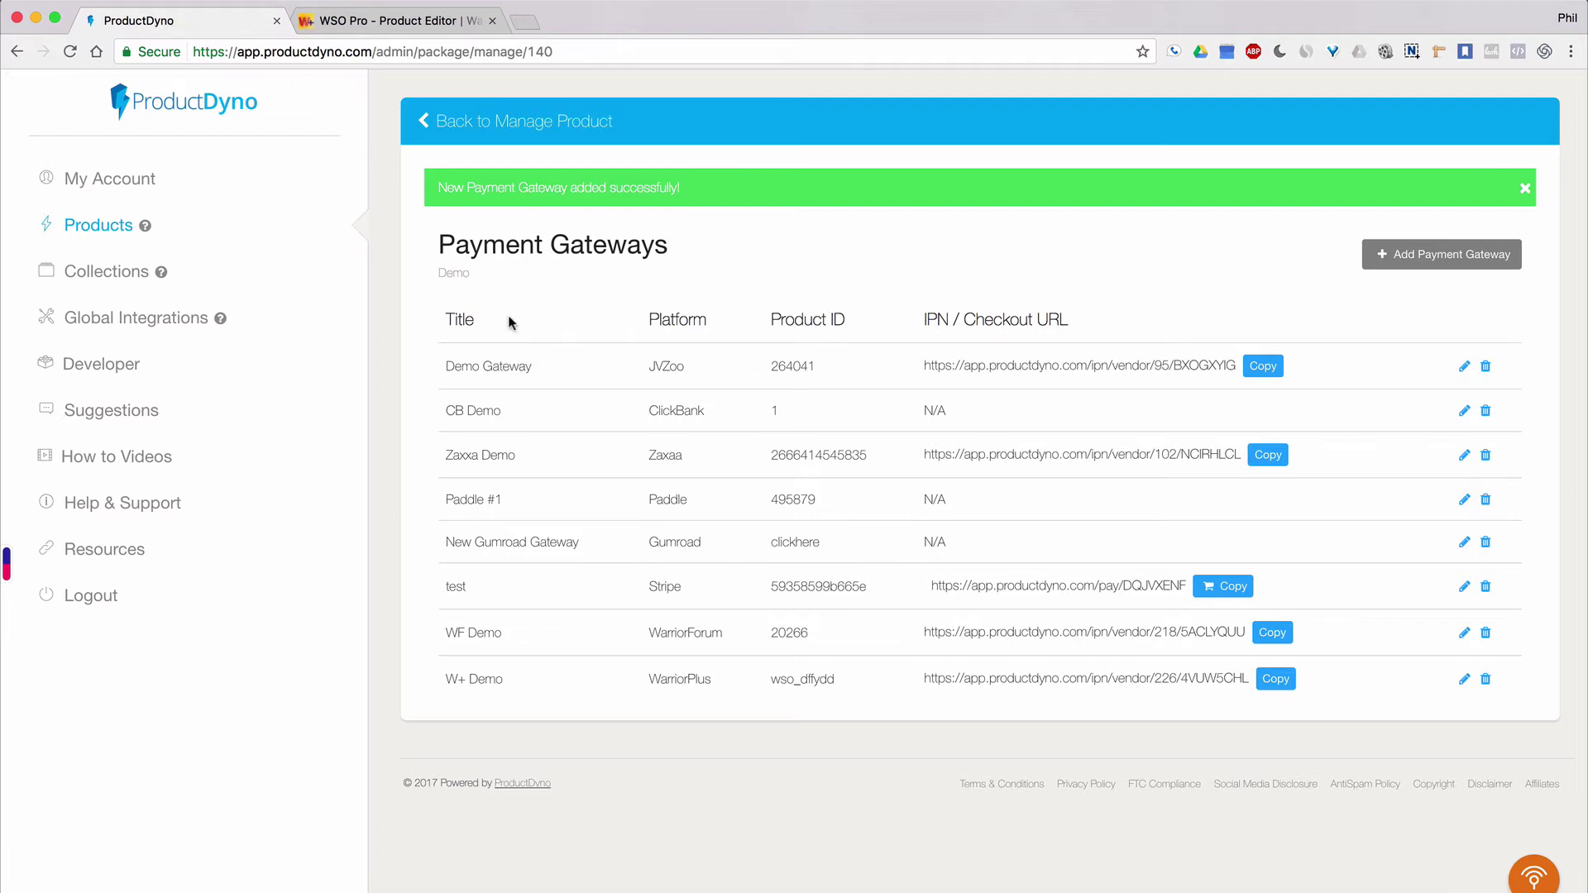
pyautogui.click(542, 130)
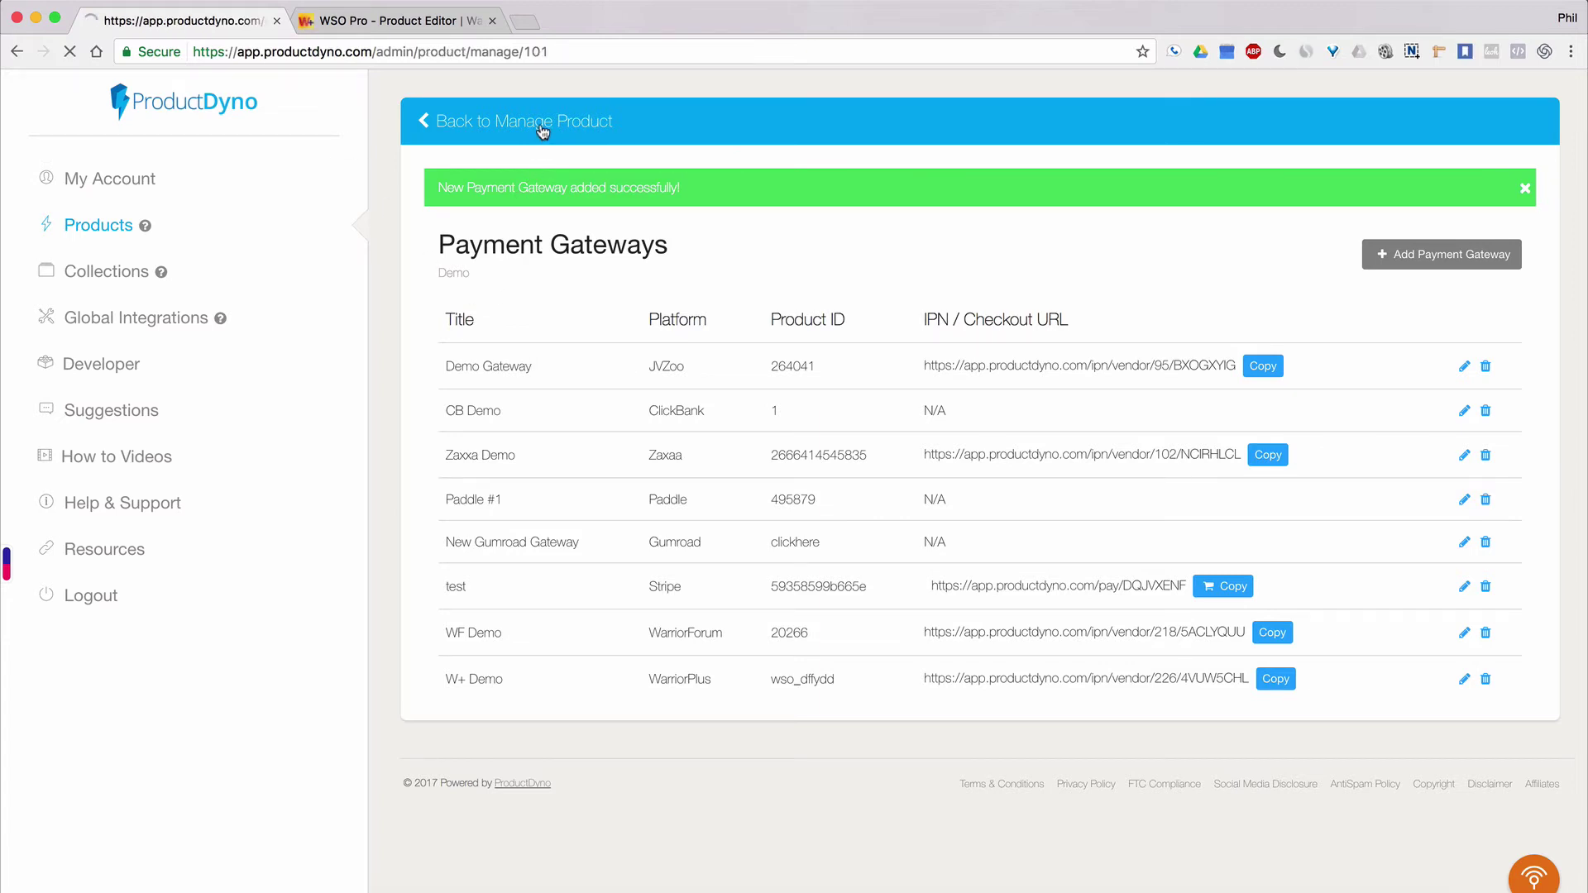
pyautogui.click(515, 128)
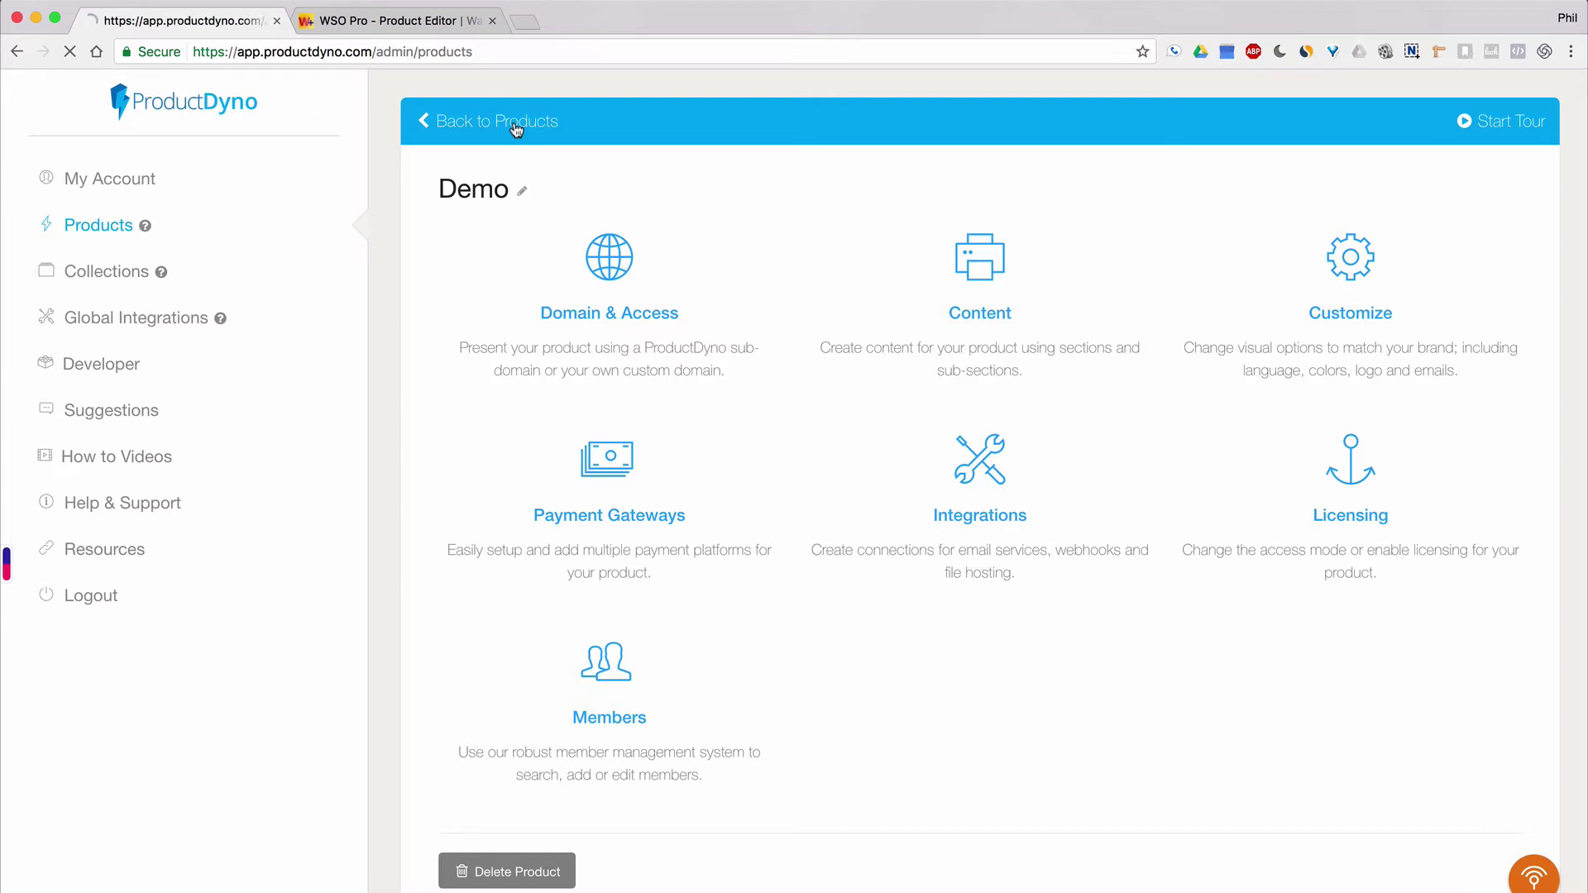